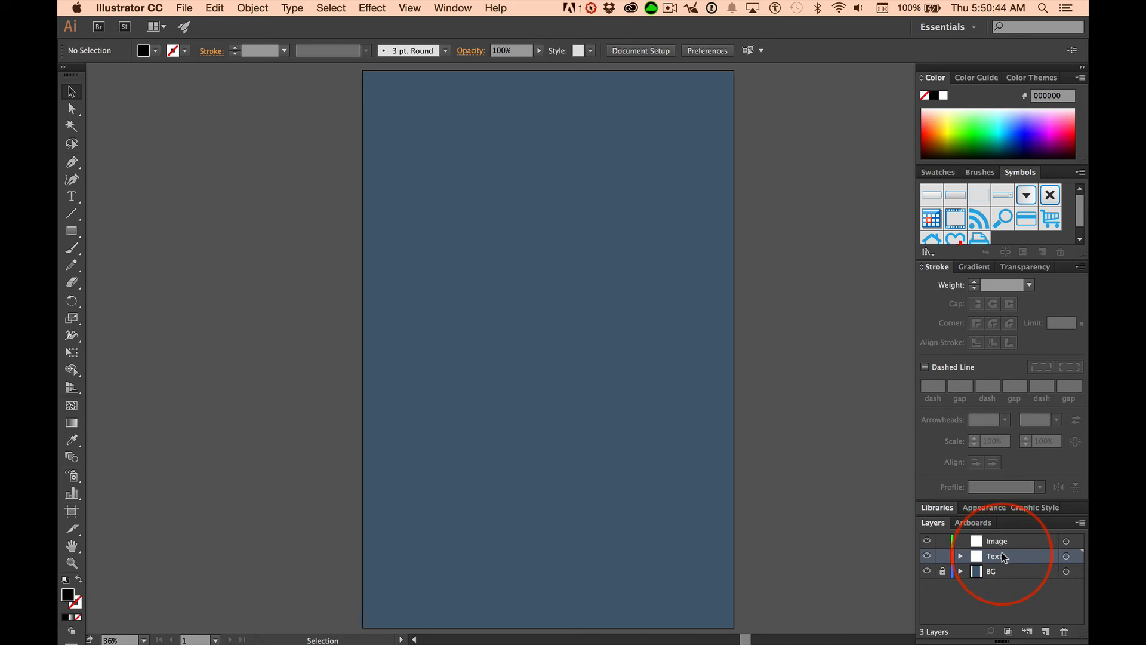
- Inspect the contents of the BG layer and collapse it again
click(961, 571)
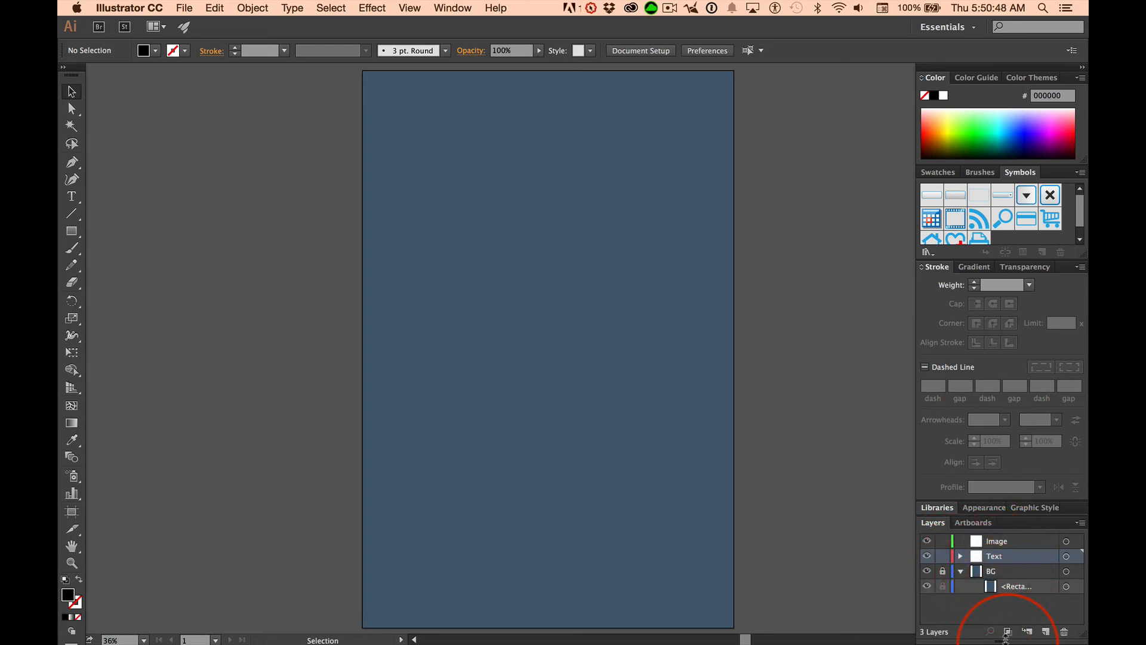
click(961, 570)
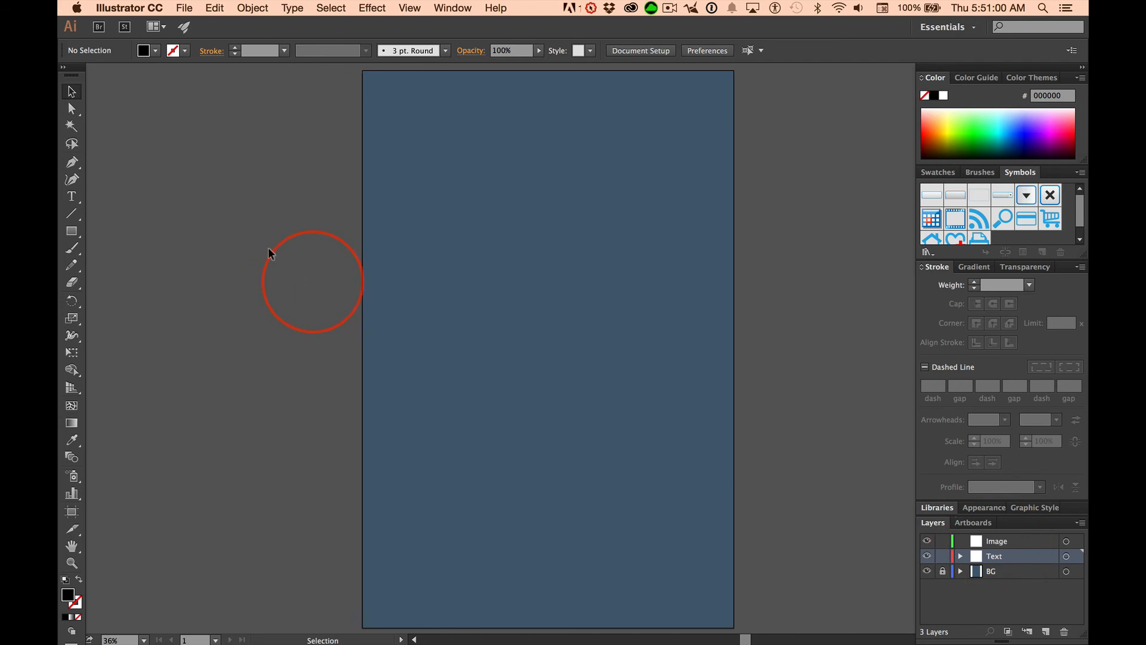
click(72, 196)
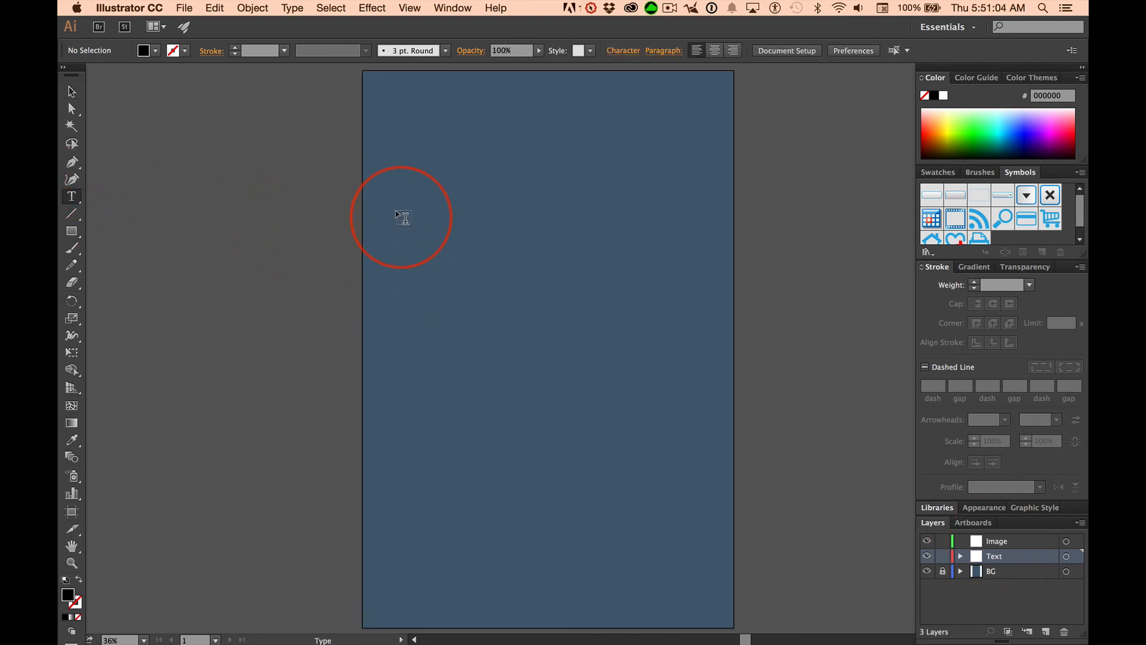
drag(401, 218, 690, 409)
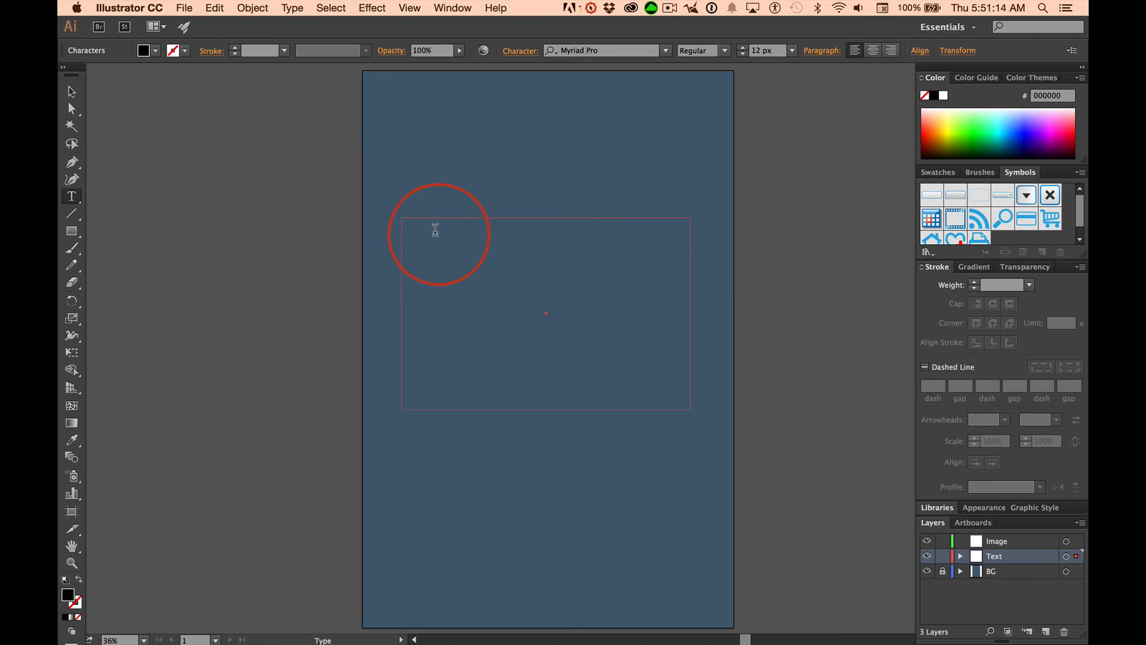
key(Escape)
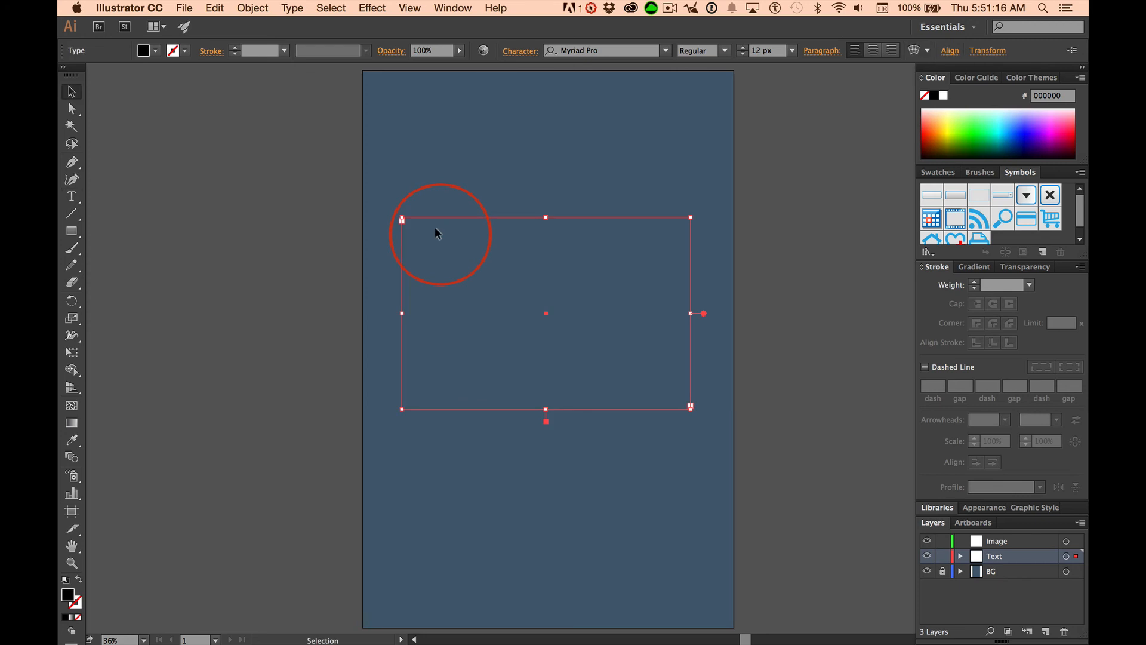
click(435, 229)
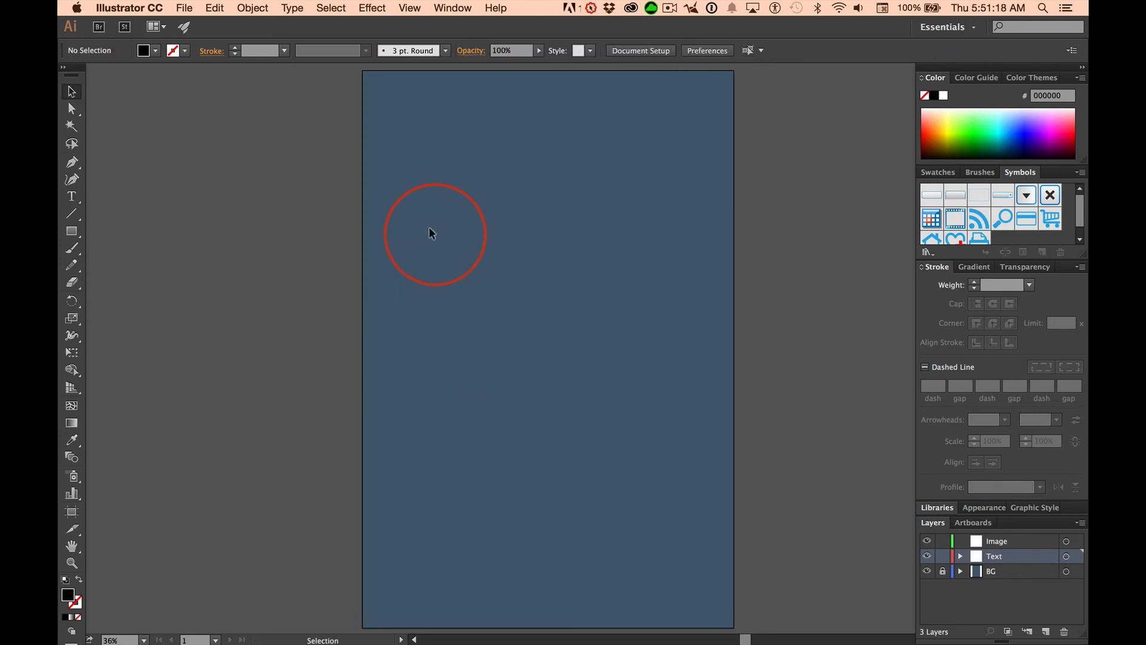
- Add the point text "Kerning" at 250 px in the upper part of the artboard
click(71, 197)
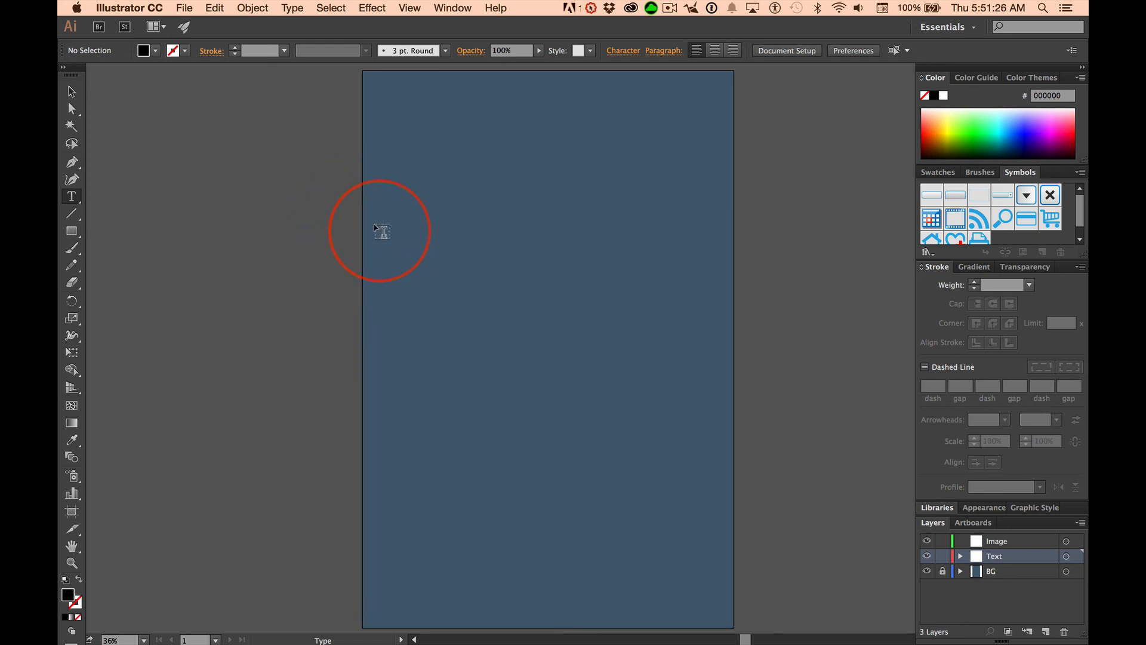
click(405, 229)
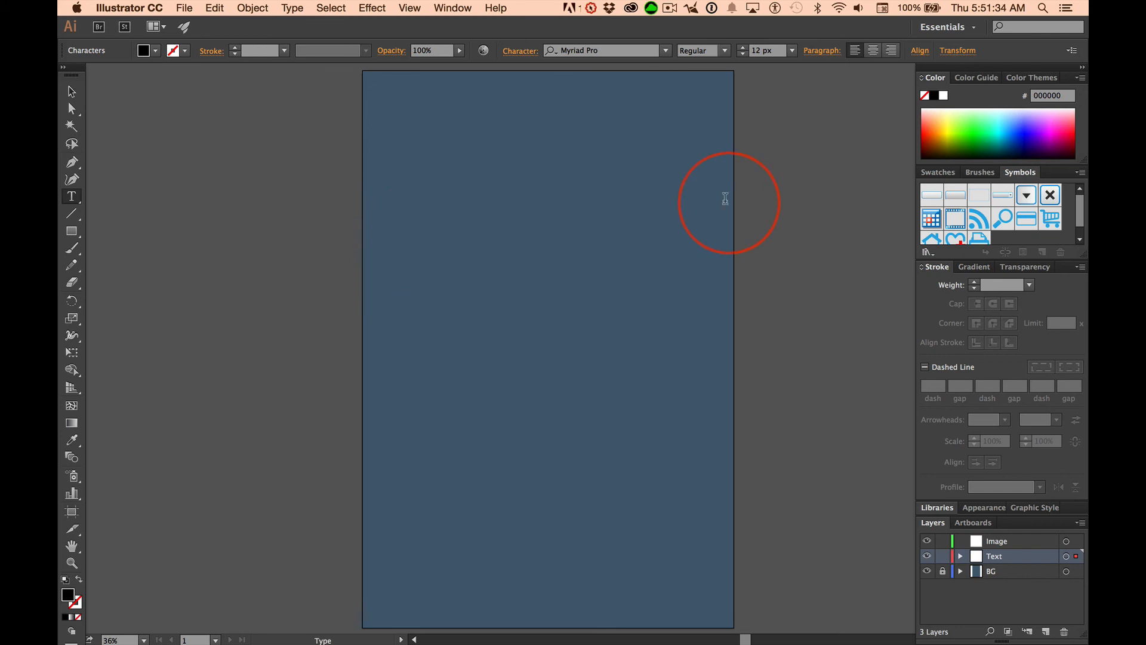
click(756, 52)
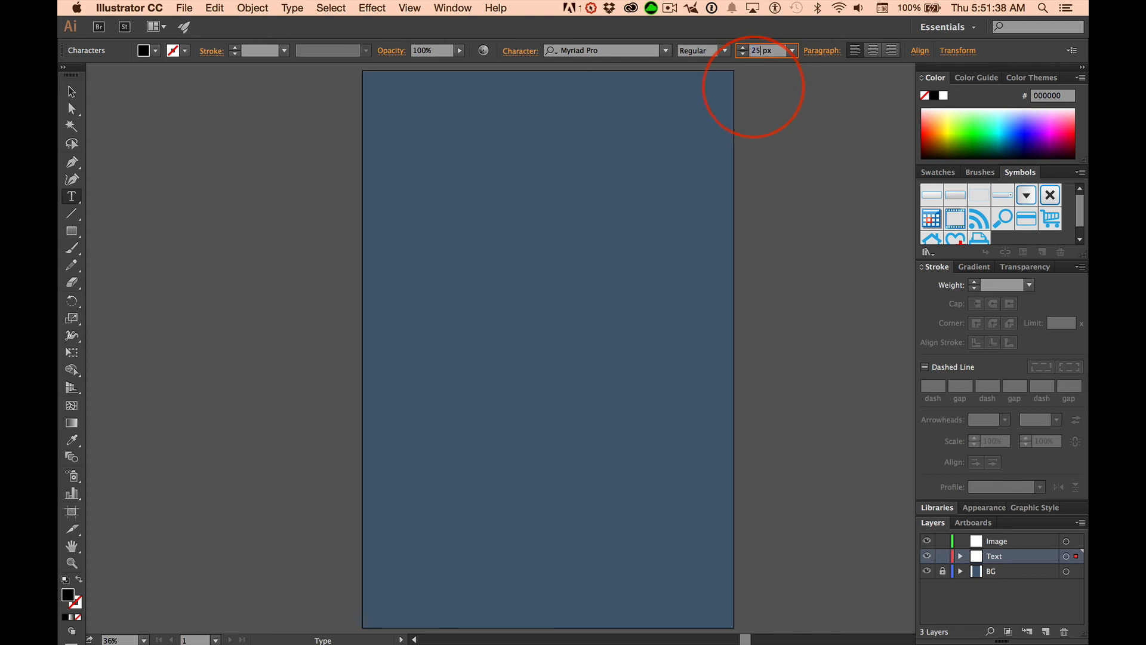
key(Return)
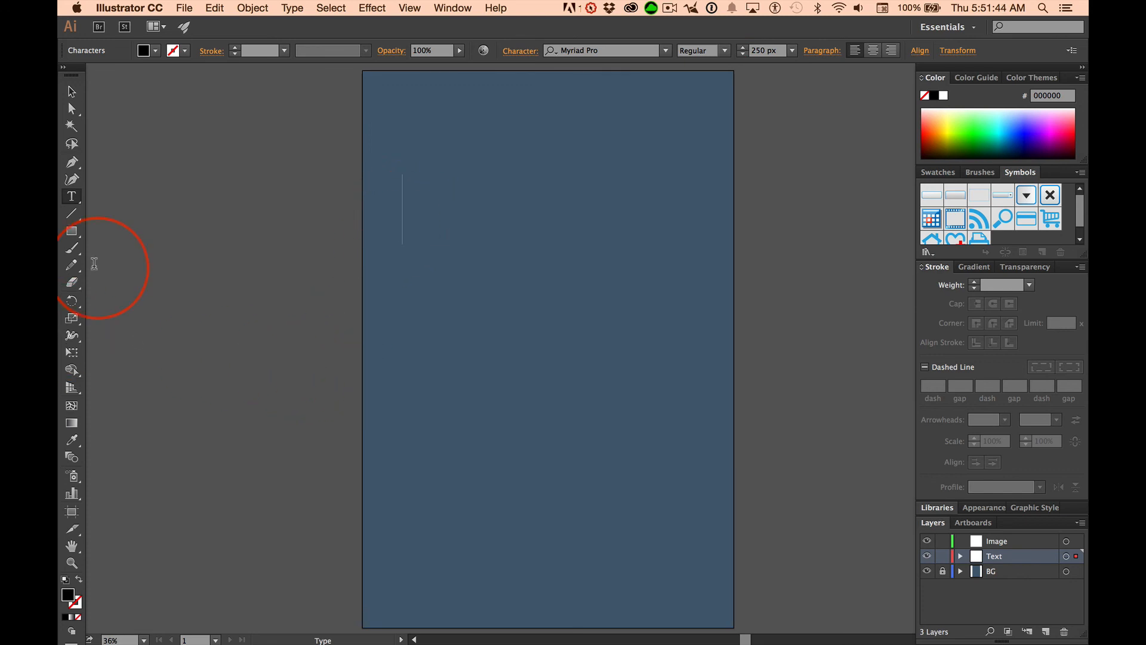
text(Ker)
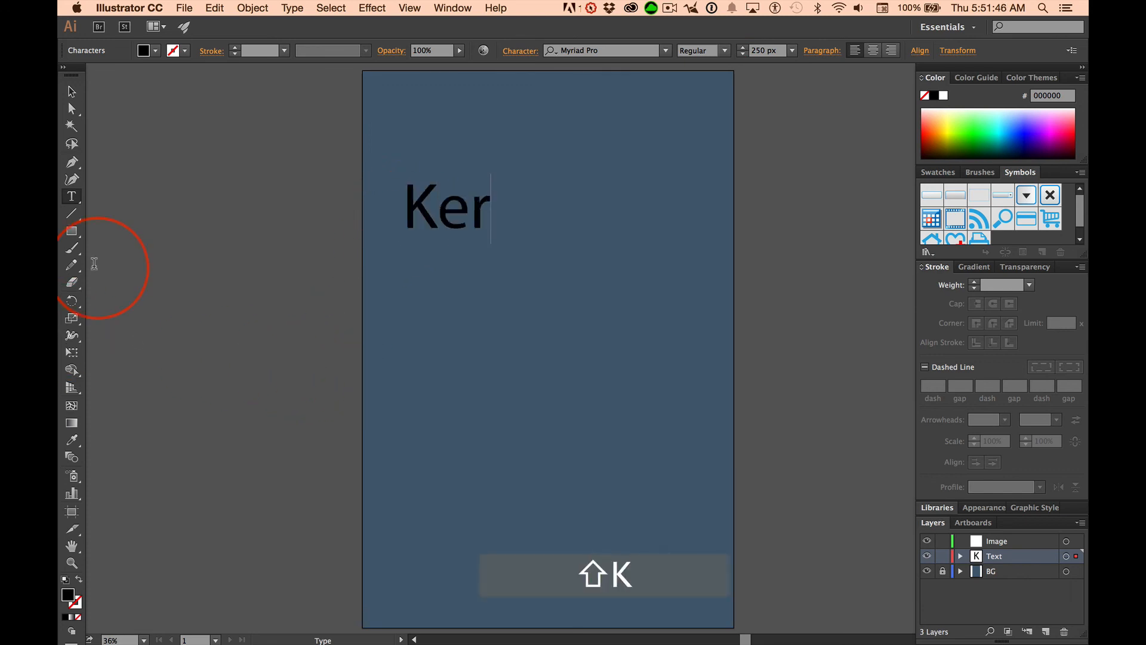
text(ning)
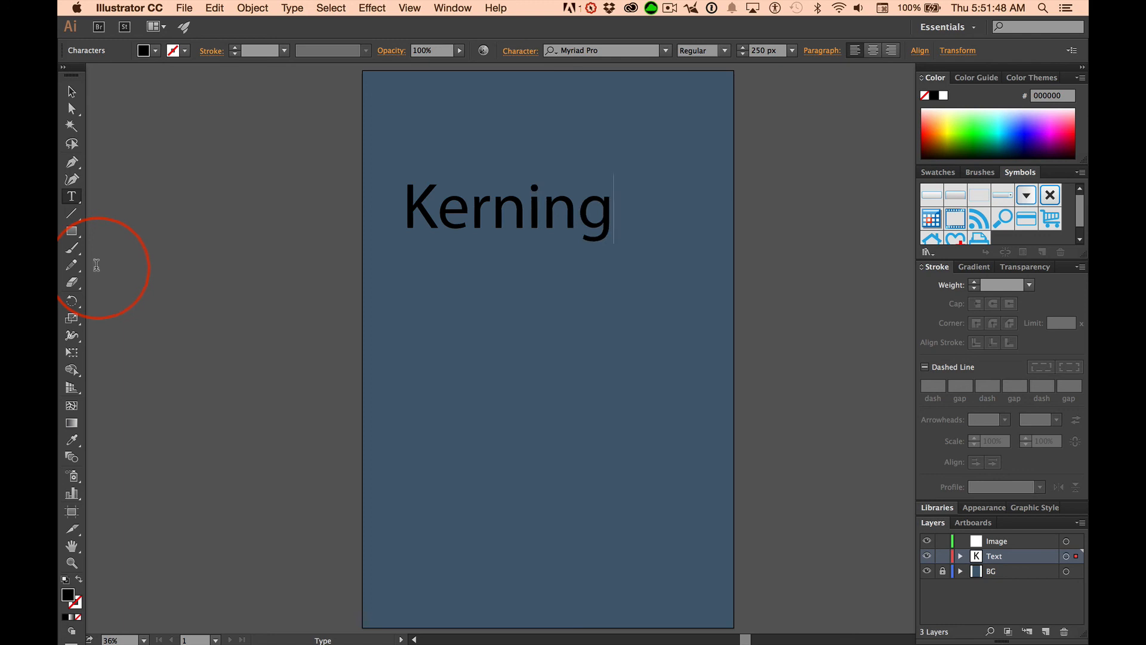
- Move the Kerning text slightly up and right on the artboard and set its fill to White
click(73, 91)
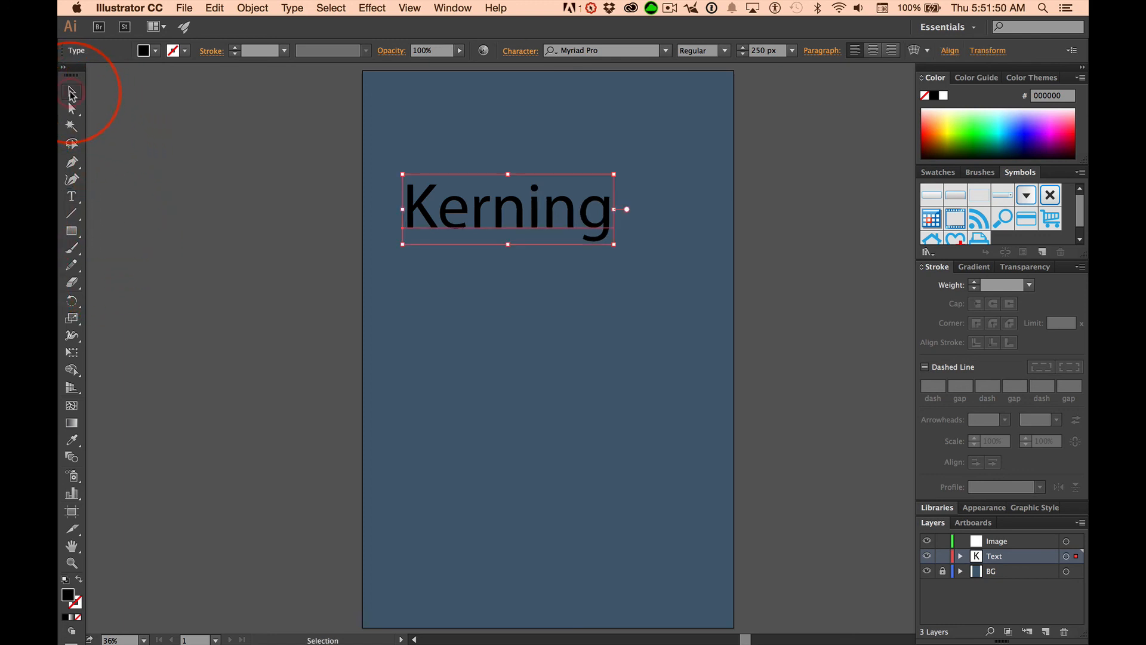
click(490, 240)
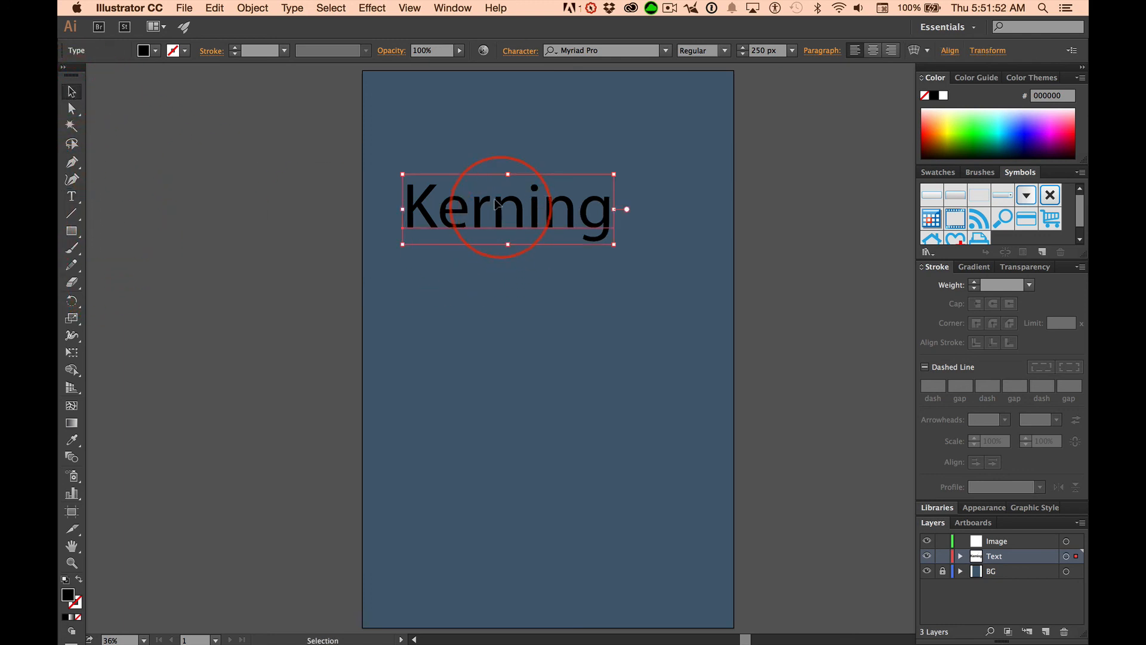
drag(497, 204, 524, 179)
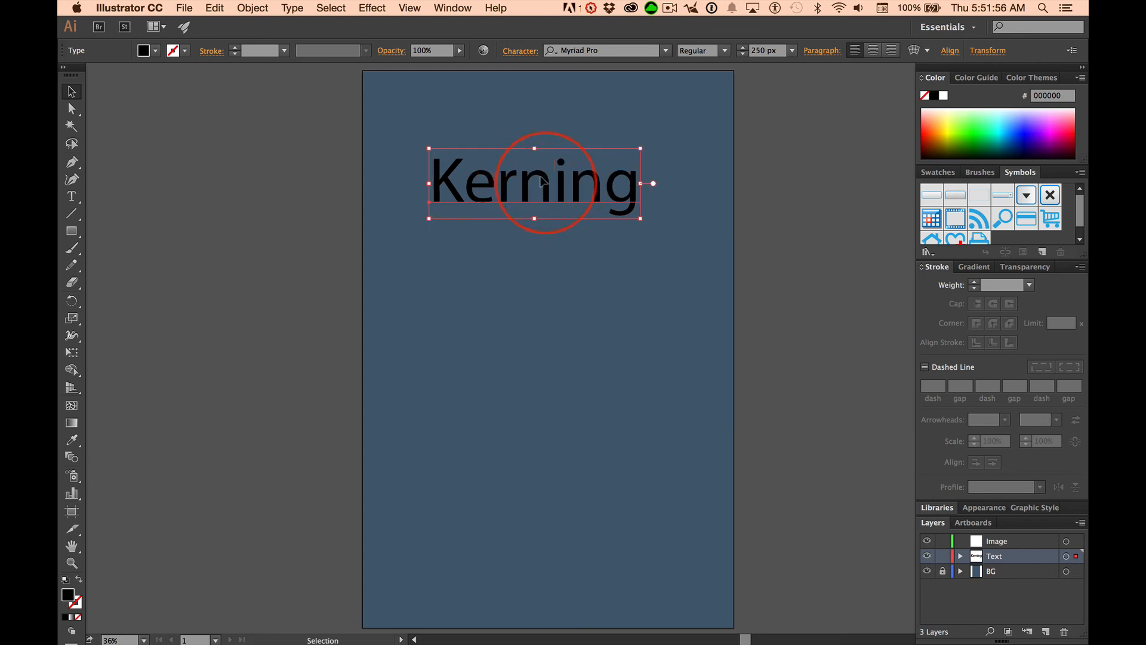
click(155, 51)
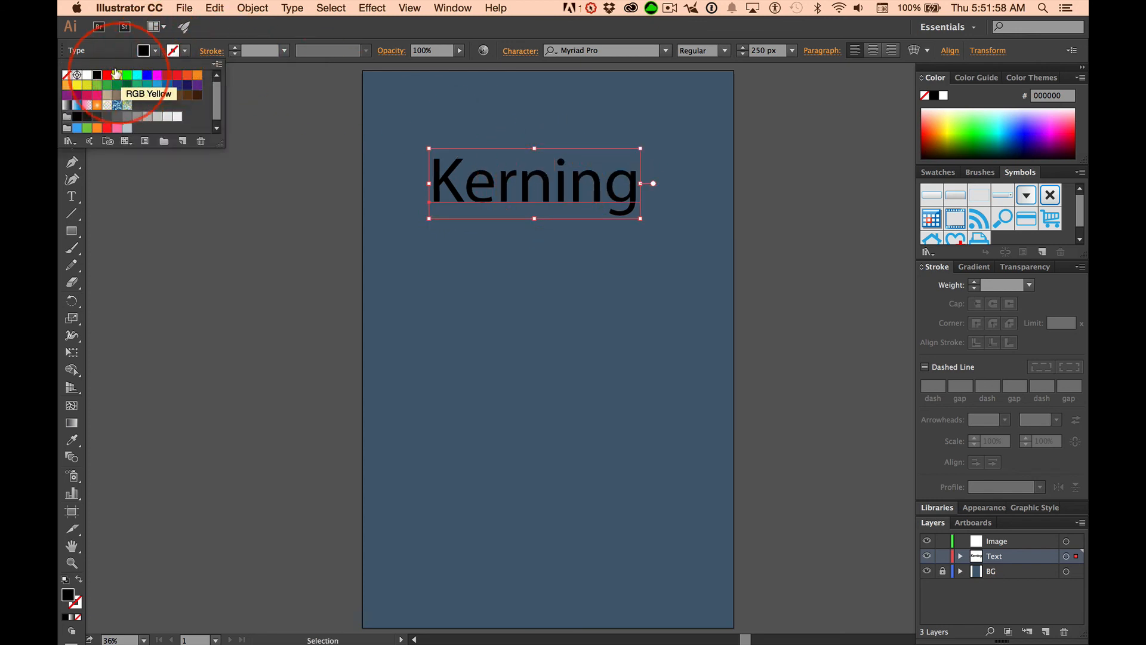
click(87, 75)
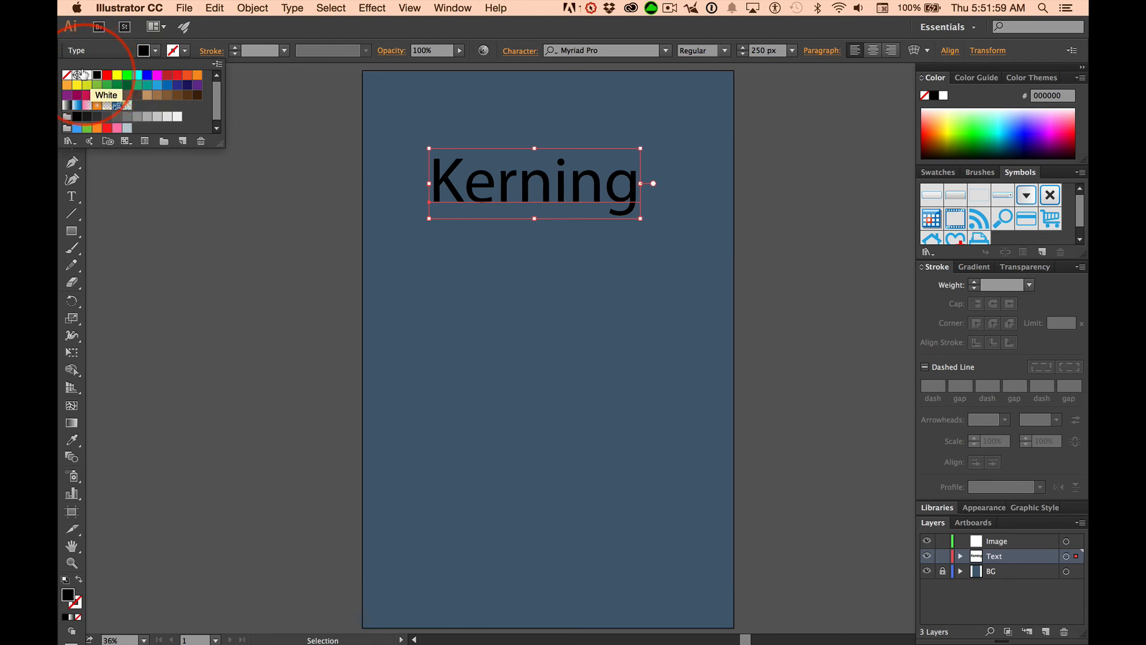
click(289, 230)
- Switch to the Typography workspace with the Kerning text selected
key(super+space)
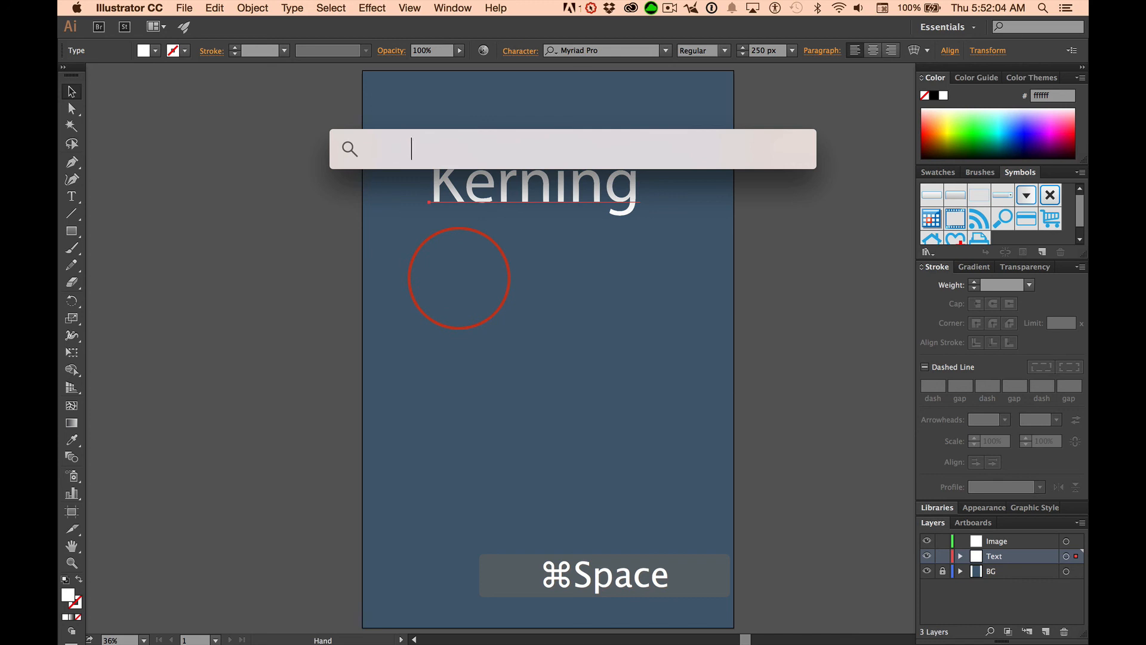
drag(425, 225, 445, 422)
click(489, 258)
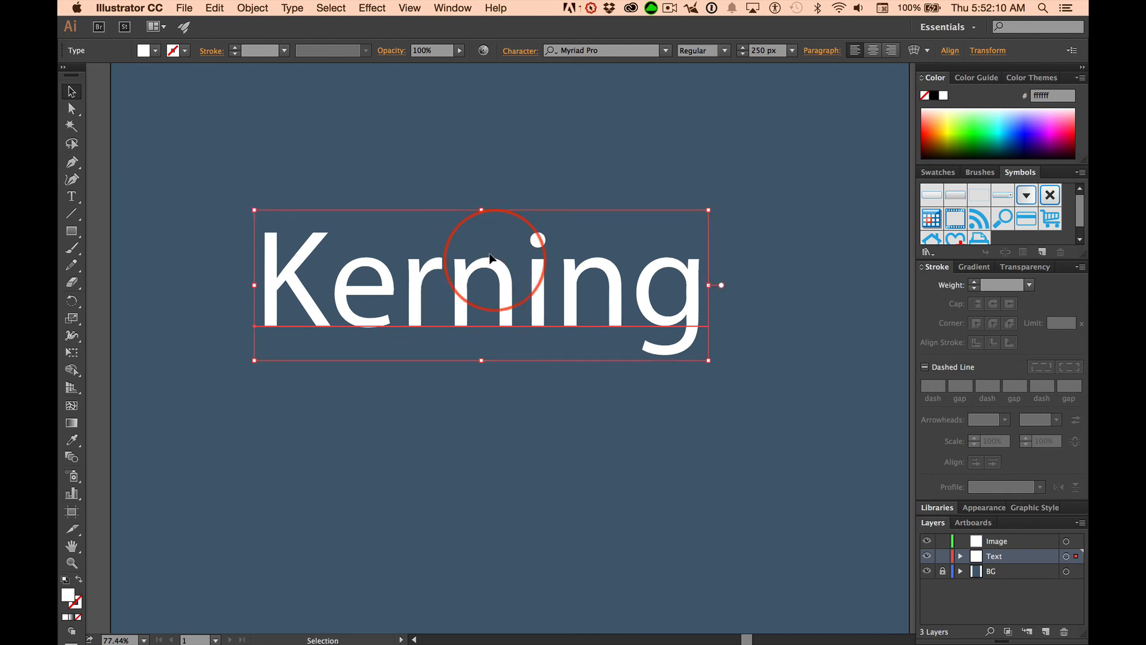
click(520, 149)
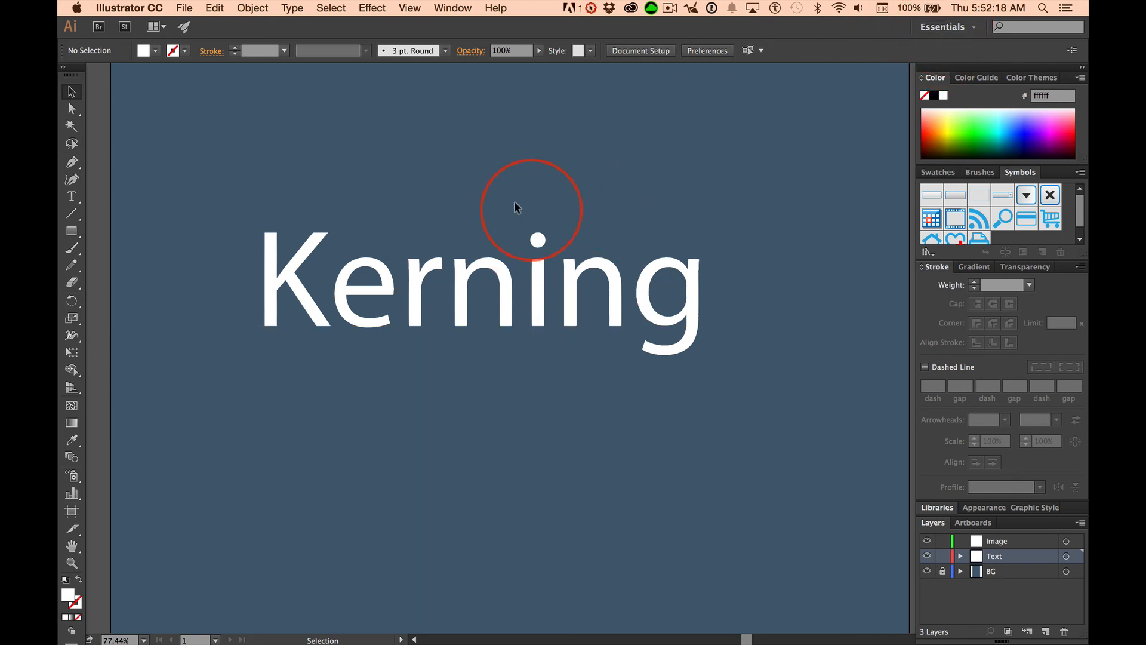
click(935, 29)
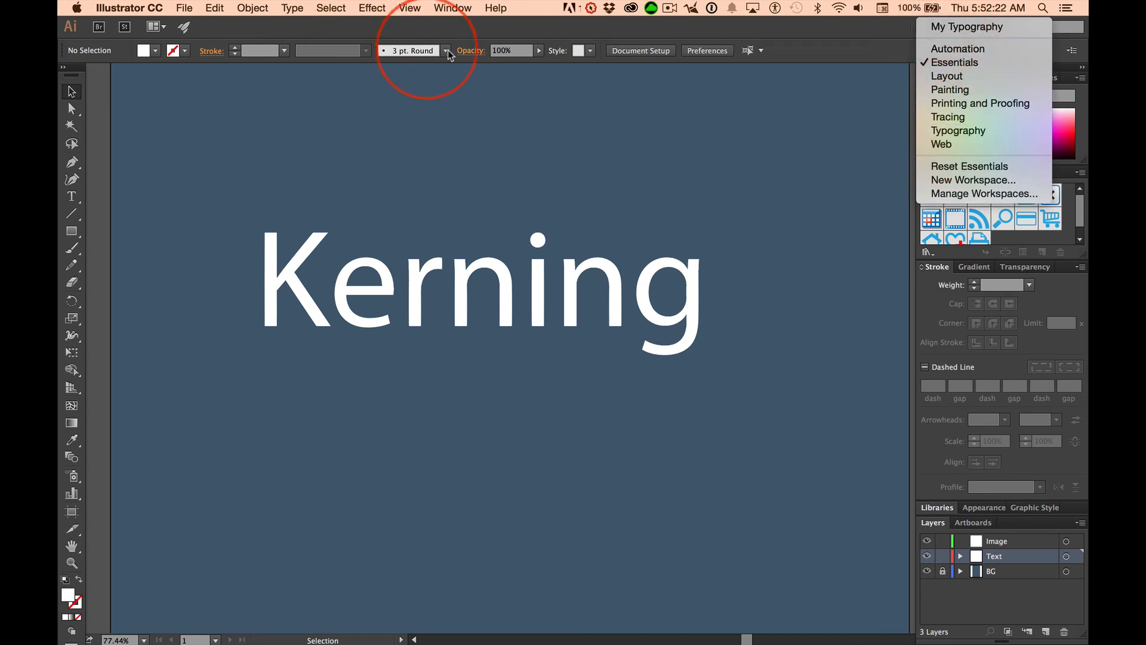
click(460, 274)
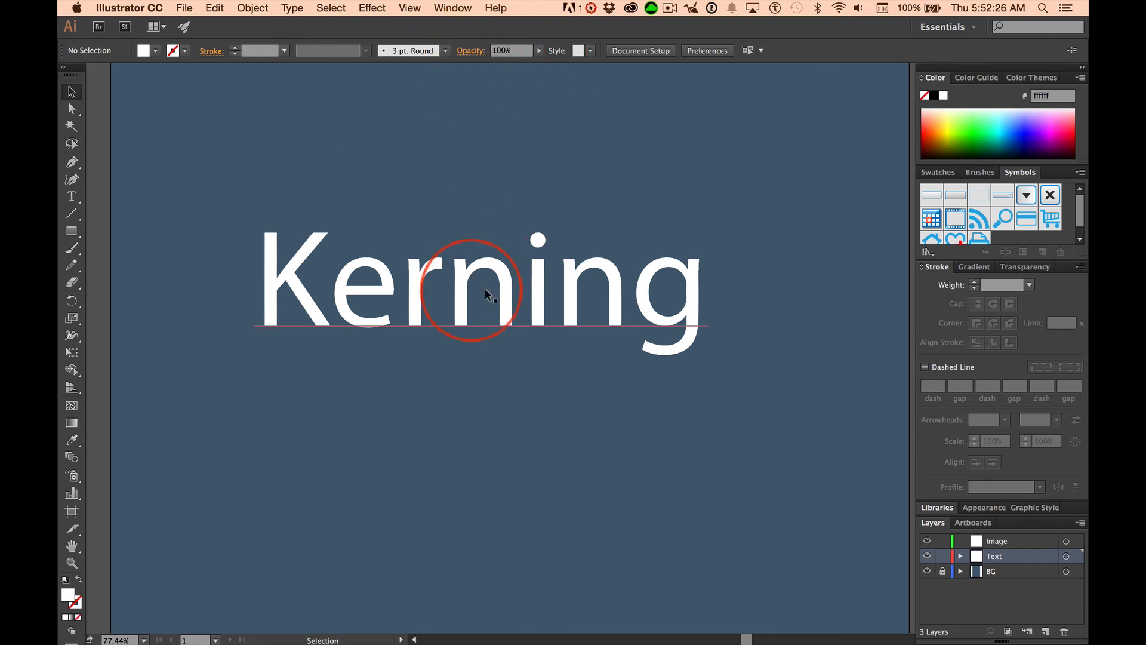
click(493, 274)
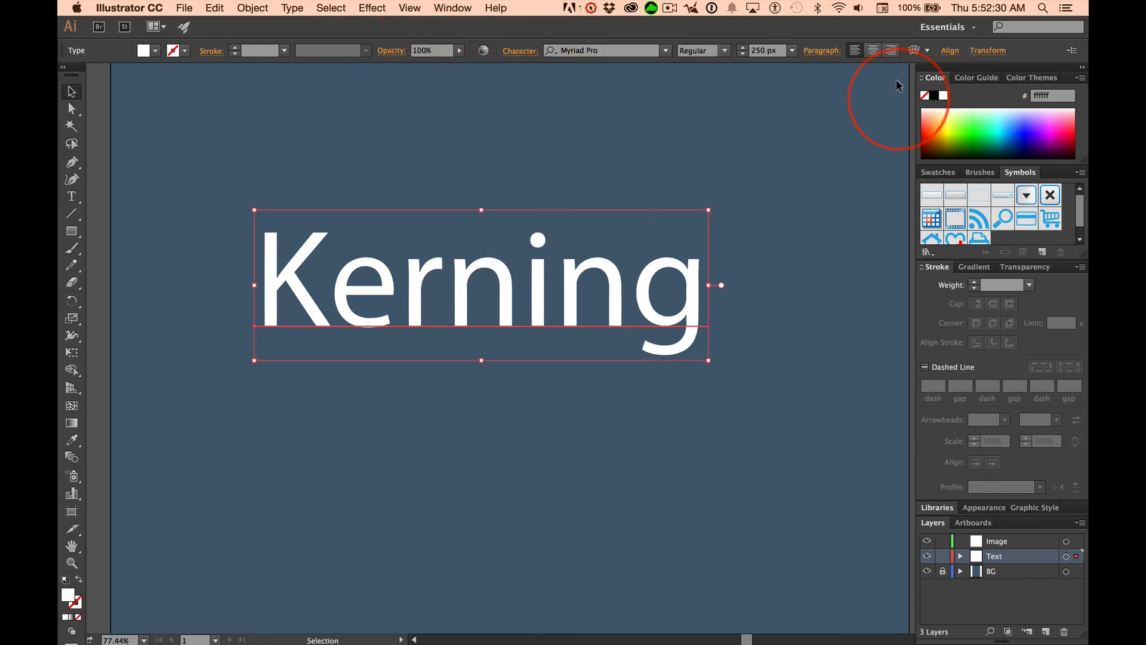
click(949, 27)
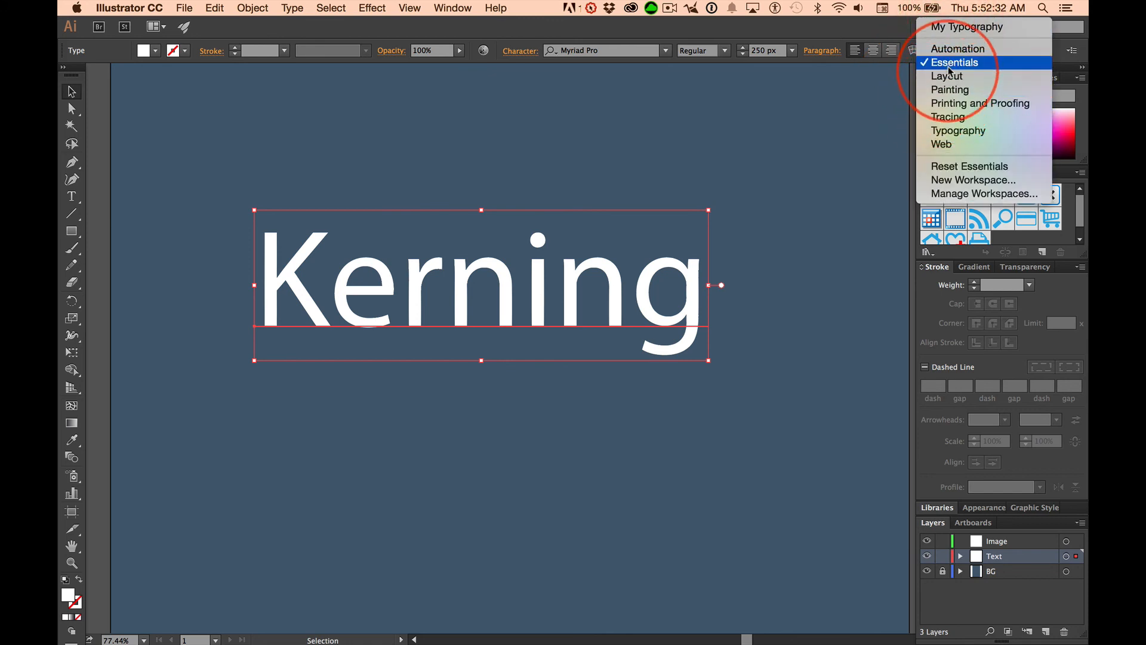
click(955, 130)
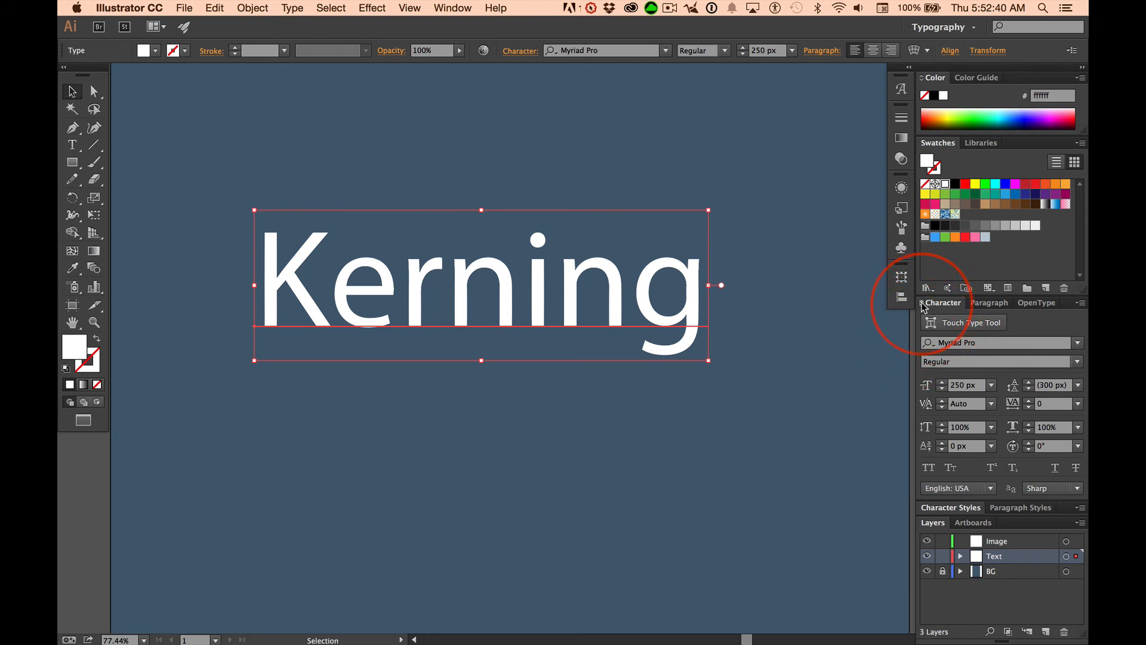
- Cycle the Character panel through its collapsed, compact and full views, ending with all of its options shown
click(922, 303)
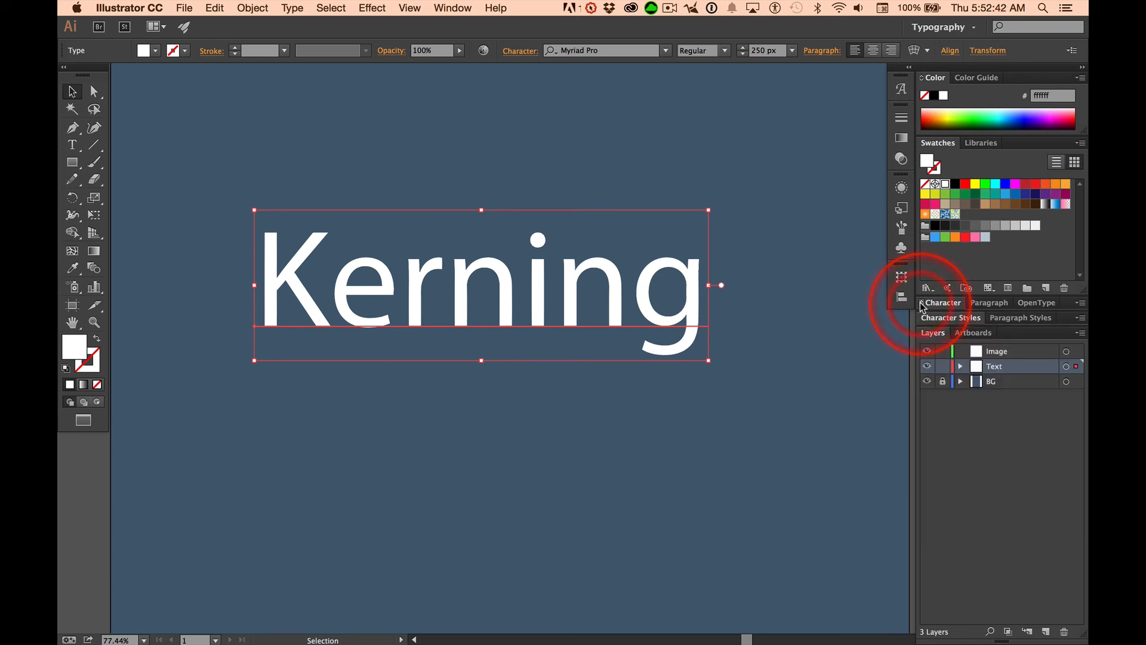
click(922, 303)
click(922, 303)
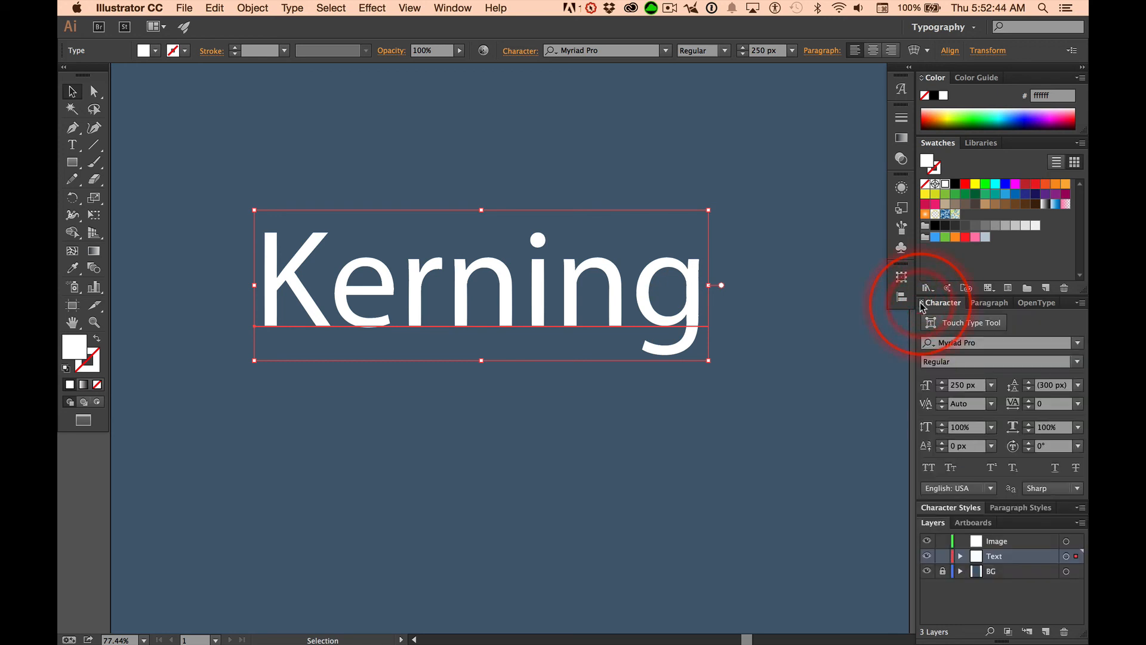
click(922, 303)
click(922, 303)
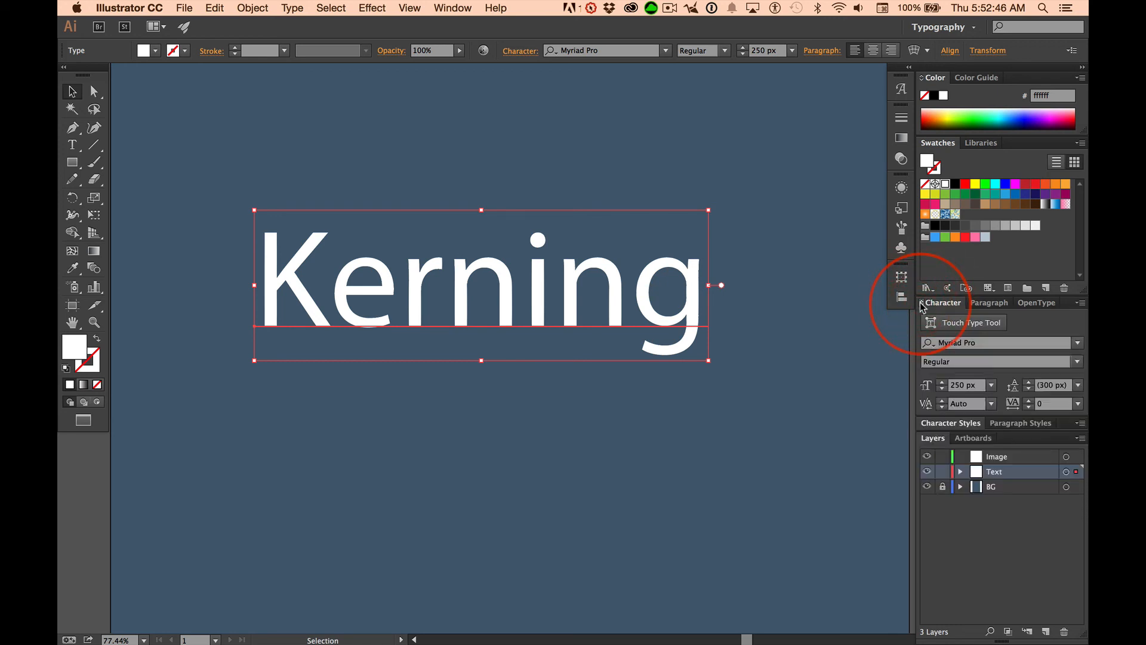
click(922, 303)
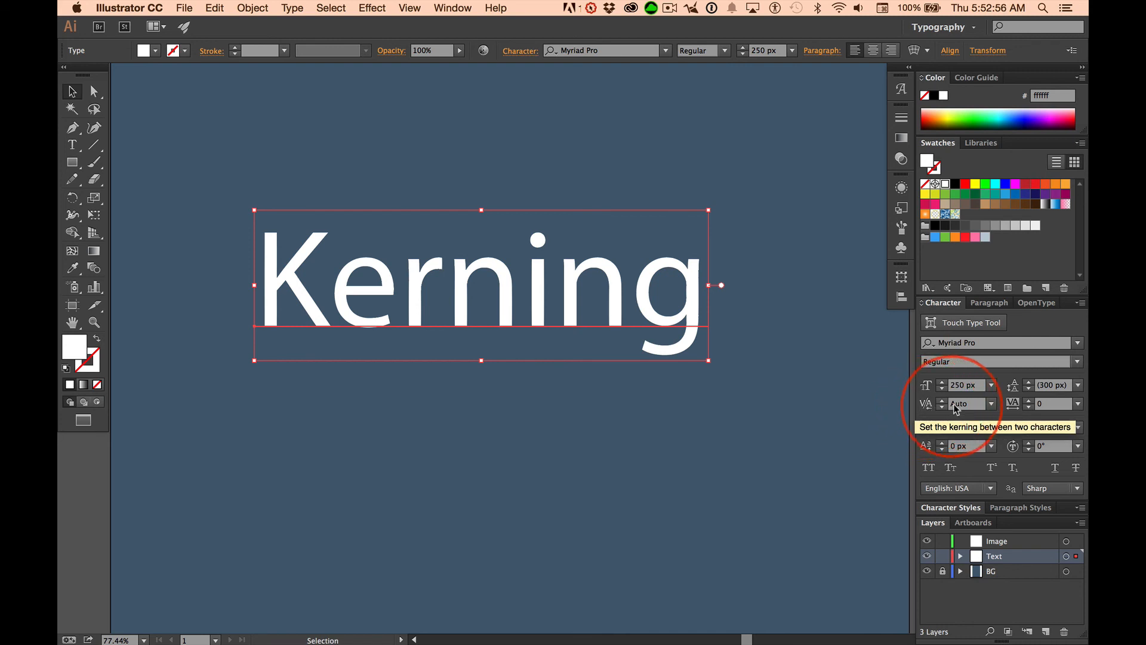
- Try Optical and Metrics - Roman Only kerning on the Kerning text, and set the kerning back to Auto
click(990, 405)
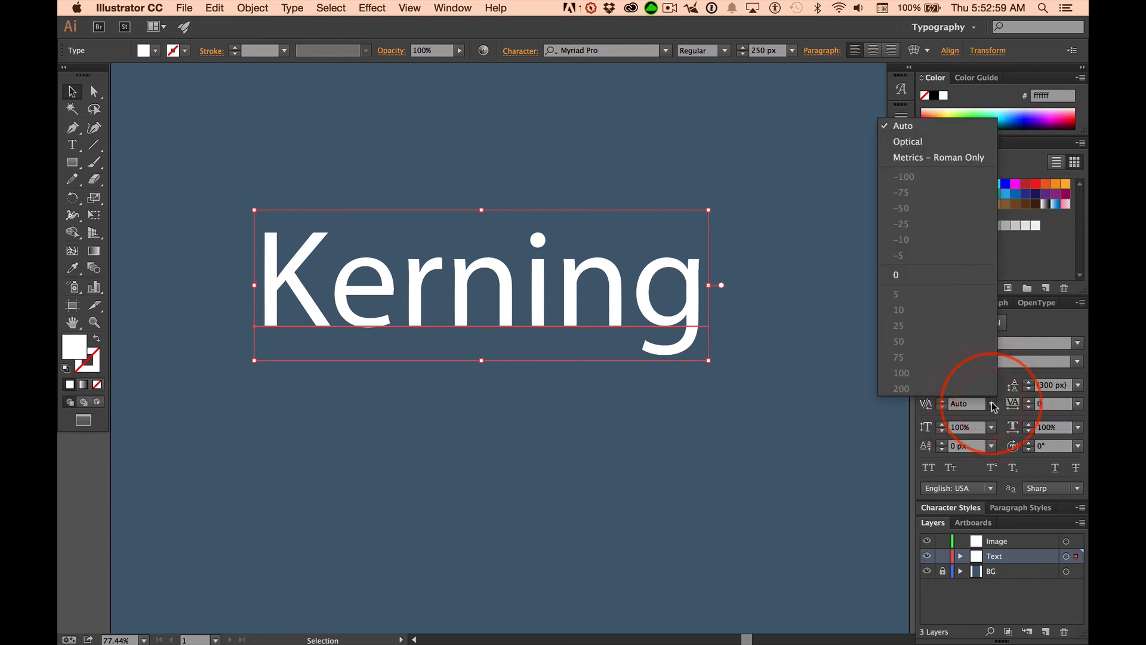
click(909, 142)
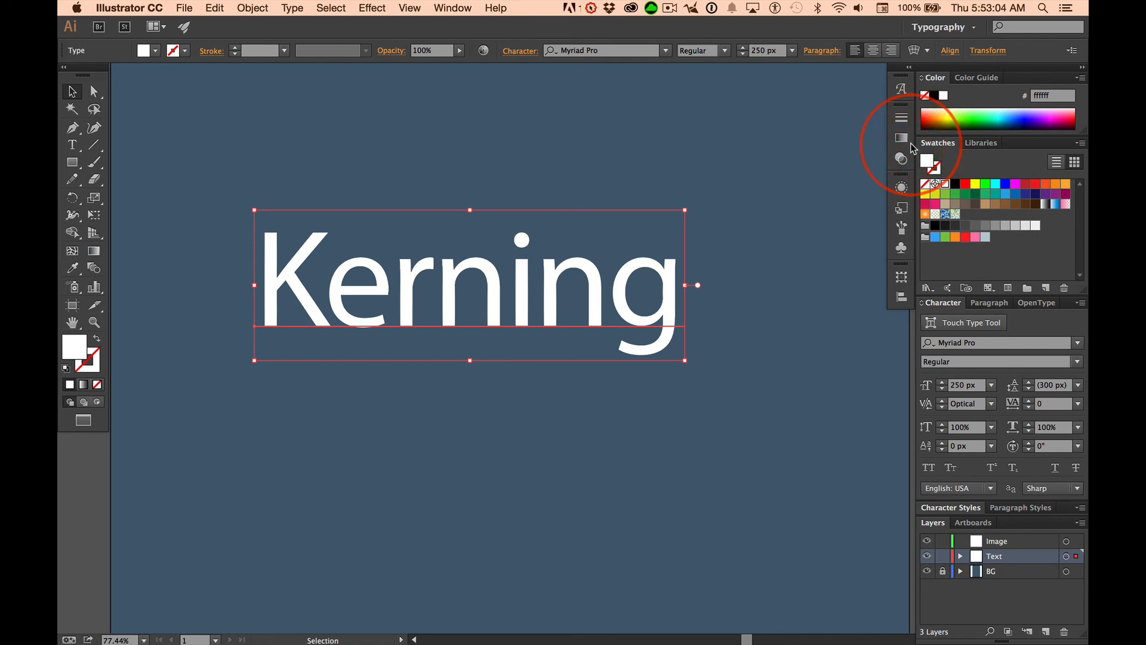
click(991, 404)
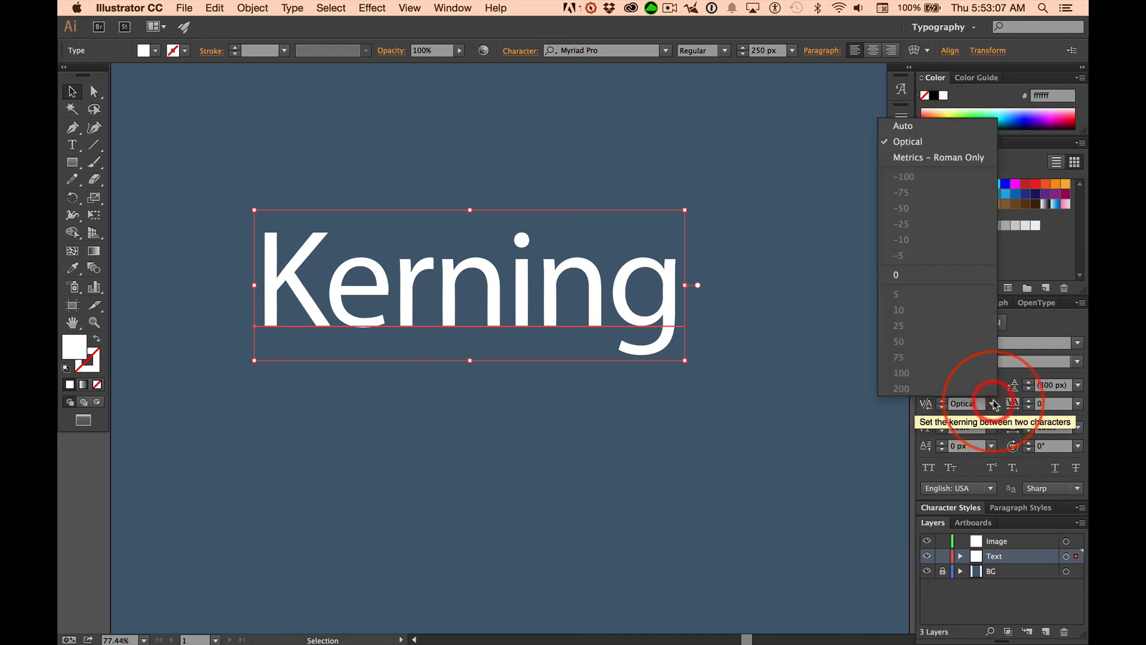
click(937, 158)
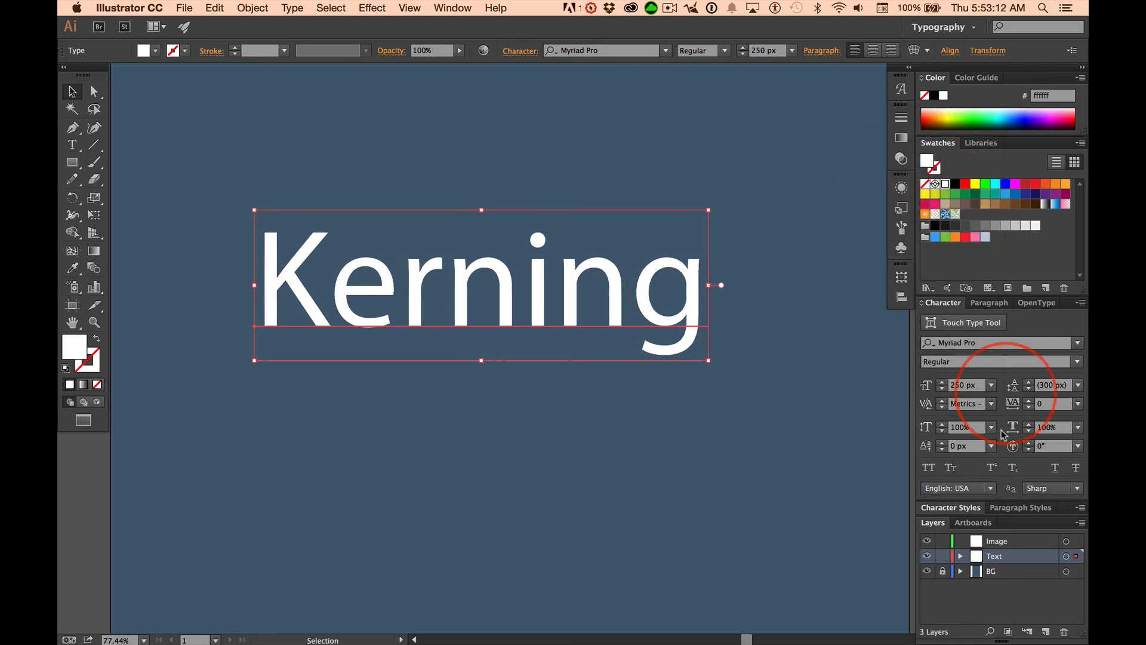
click(993, 408)
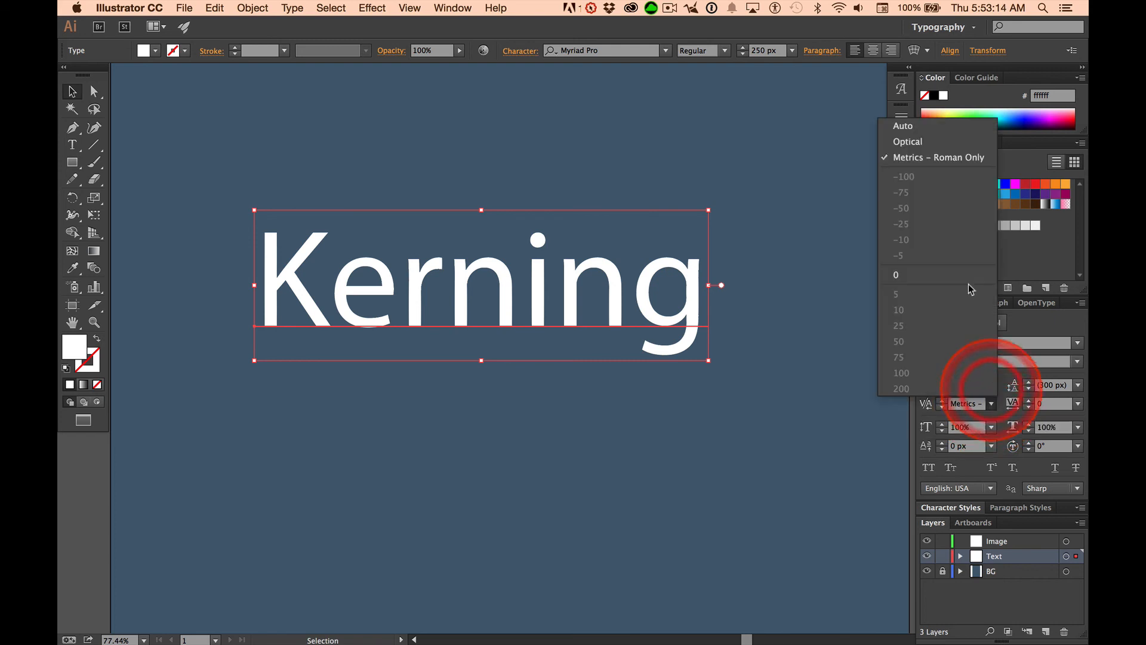
click(902, 121)
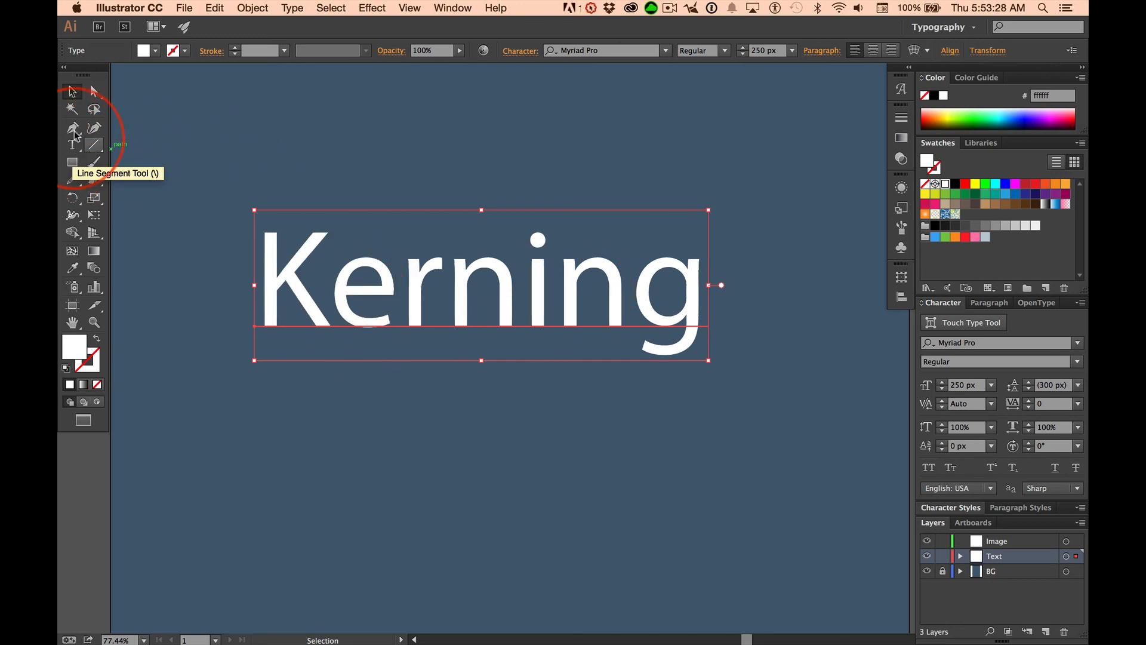
- Collapse the drawing tools into a single column and place the text cursor between the K and e of Kerning
click(65, 70)
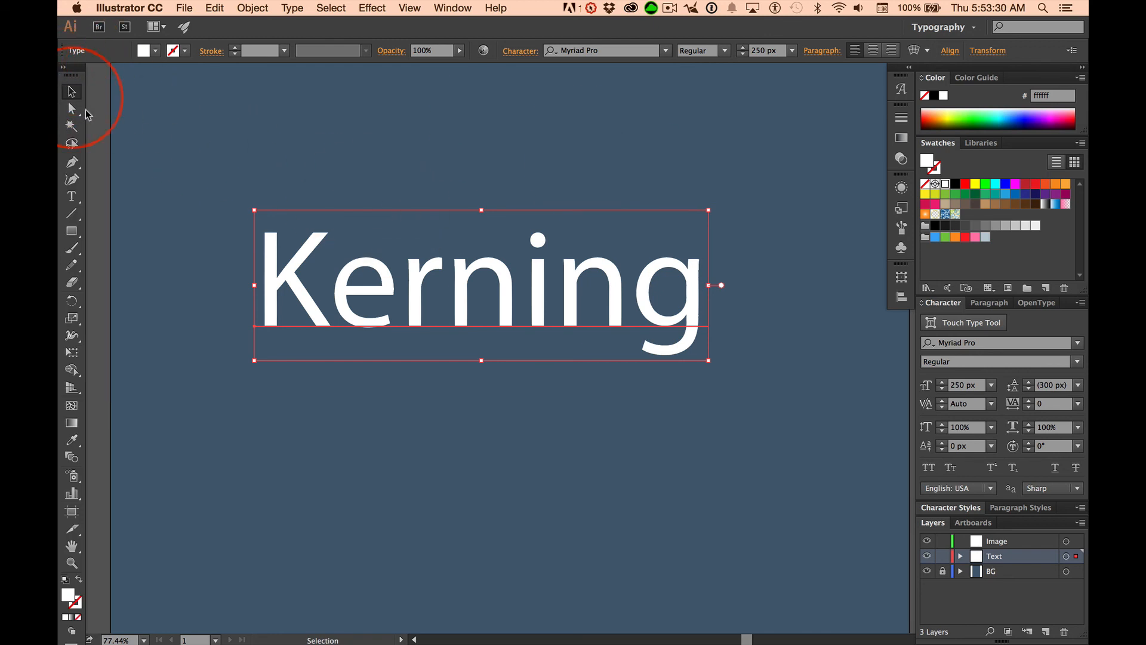
double_click(338, 286)
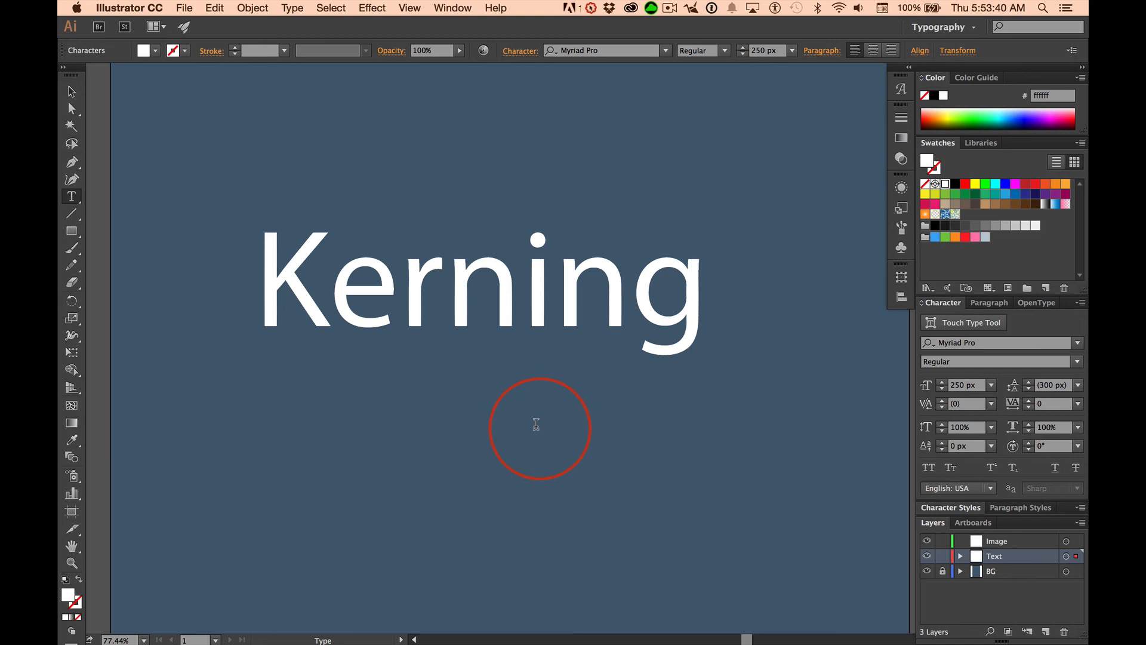
- Try fine kerning adjustments between the K and e, stepping the value up past 8 and back down to 9
click(941, 405)
click(942, 401)
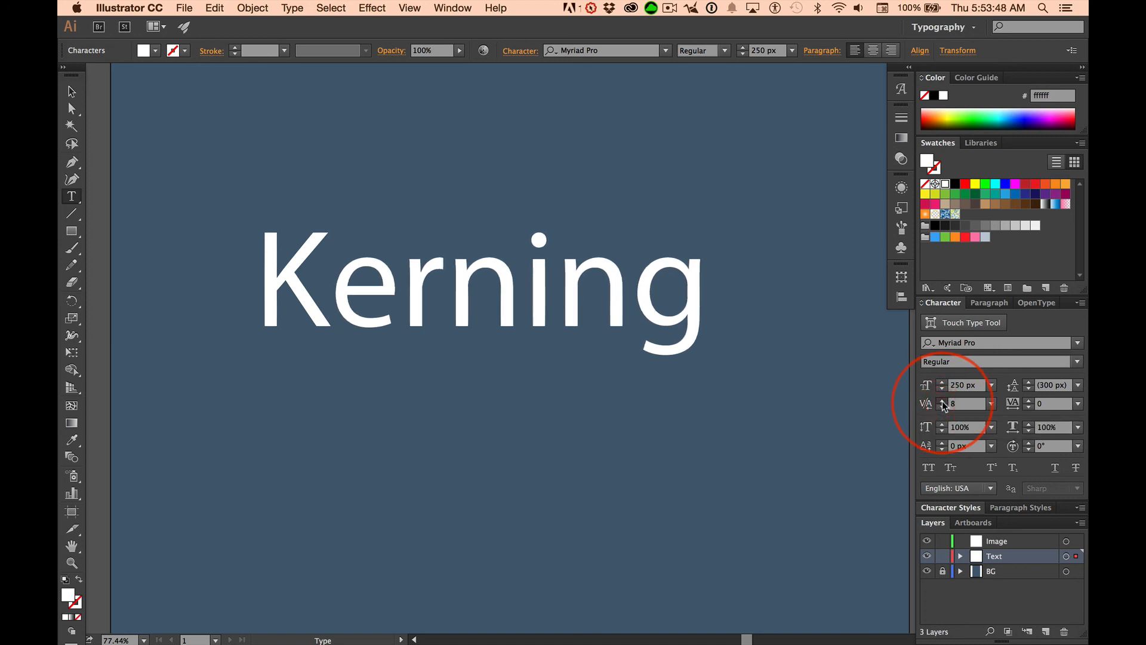
click(942, 401)
click(942, 401)
click(942, 400)
click(943, 408)
click(943, 408)
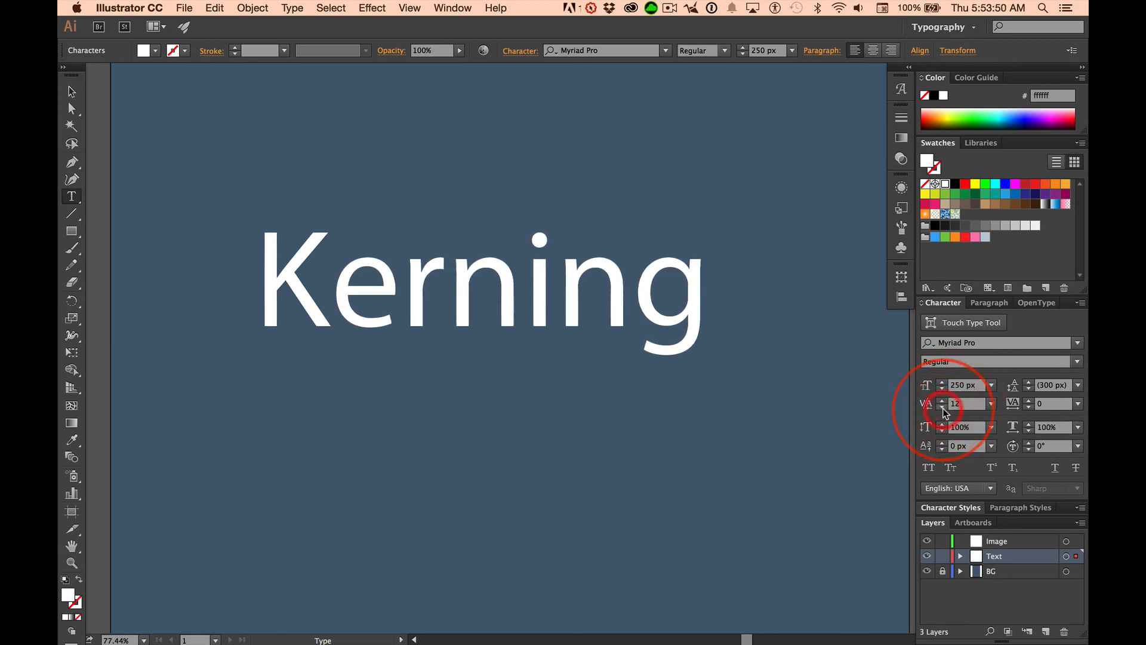
click(943, 408)
click(943, 408)
- Try the preset kerning value of 25 between the K and e, and reset it to 0
click(991, 405)
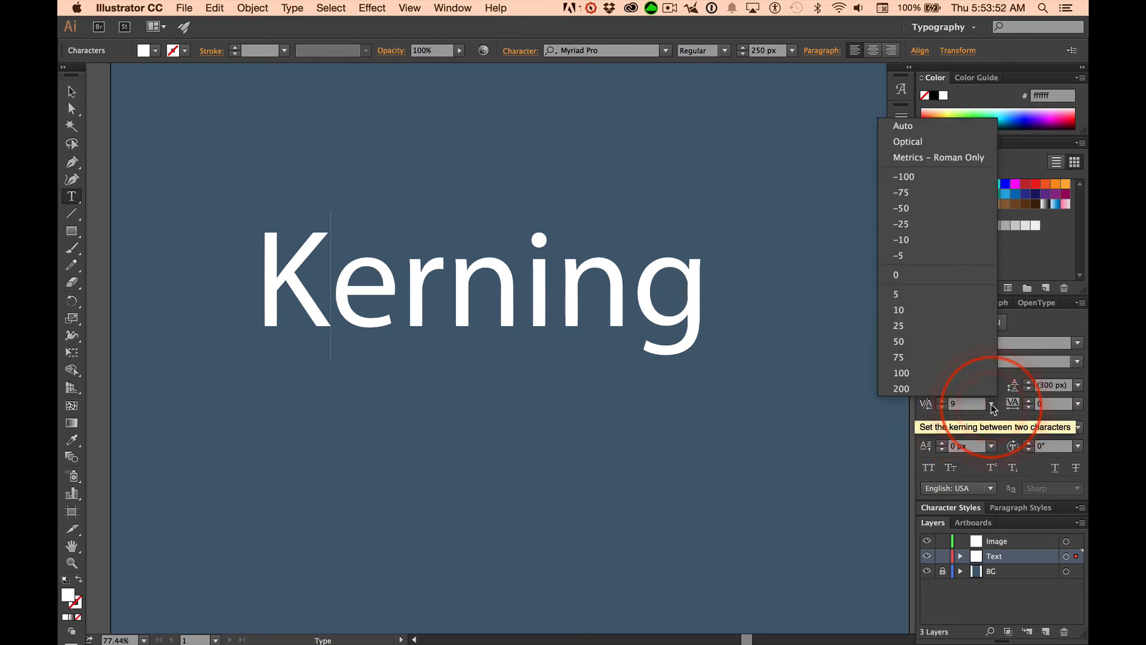
click(910, 327)
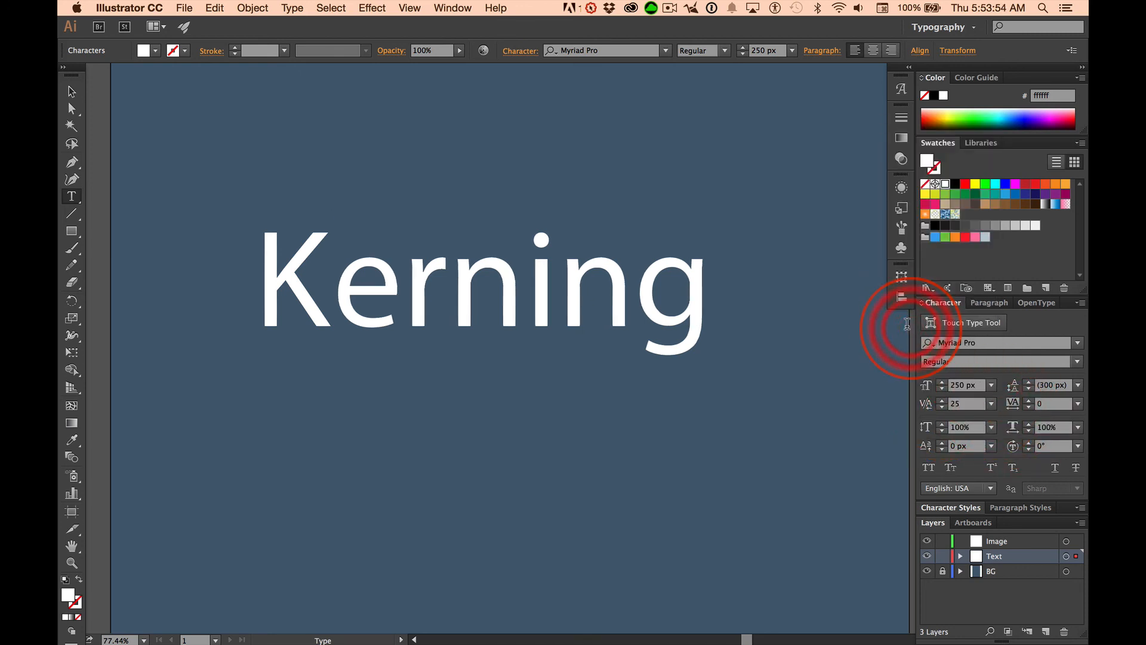
click(992, 406)
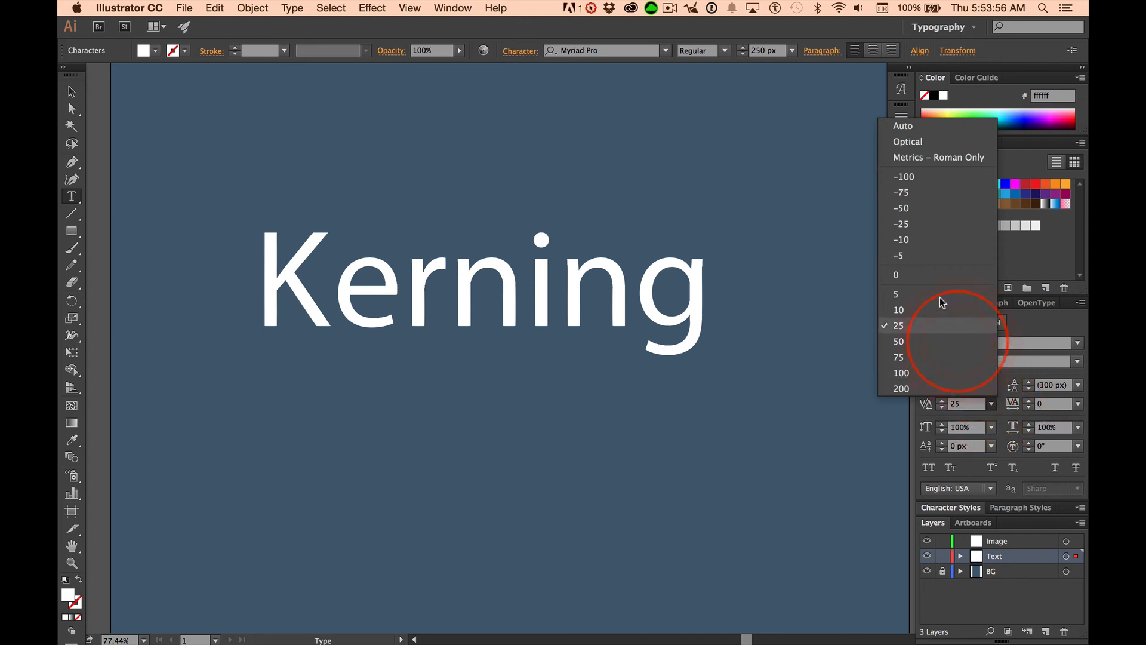
click(919, 277)
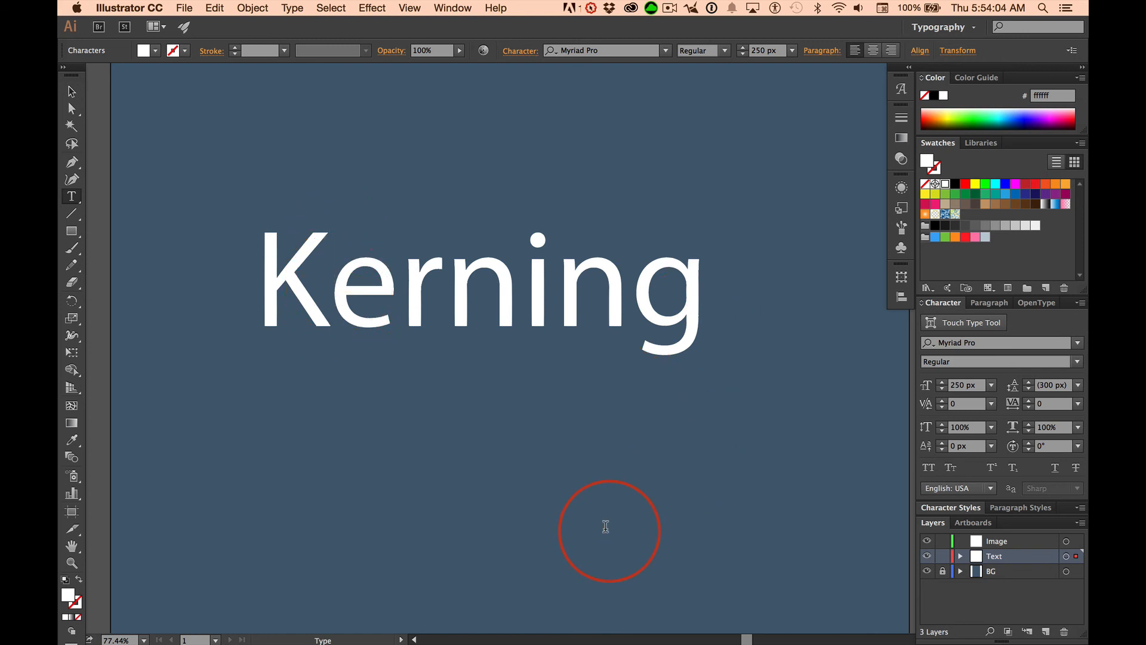
- Widen the kerning between the K and e to 40 and tighten it to -15
key(alt)
key(alt+Right)
key(alt+Right)
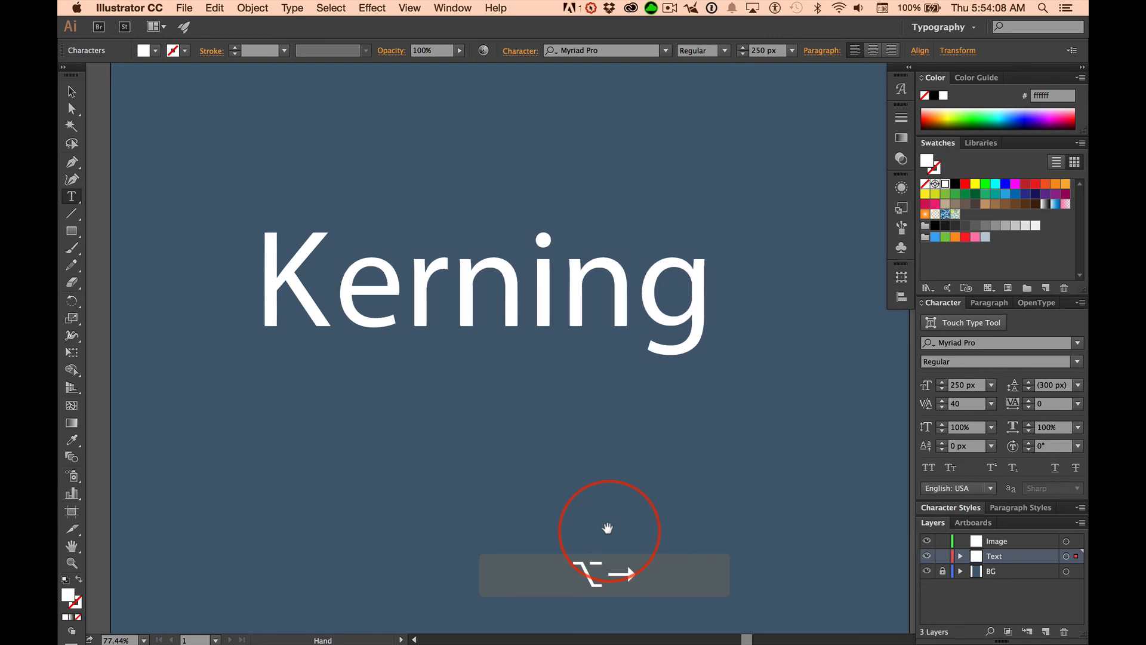
key(alt+Left)
key(alt+Left)
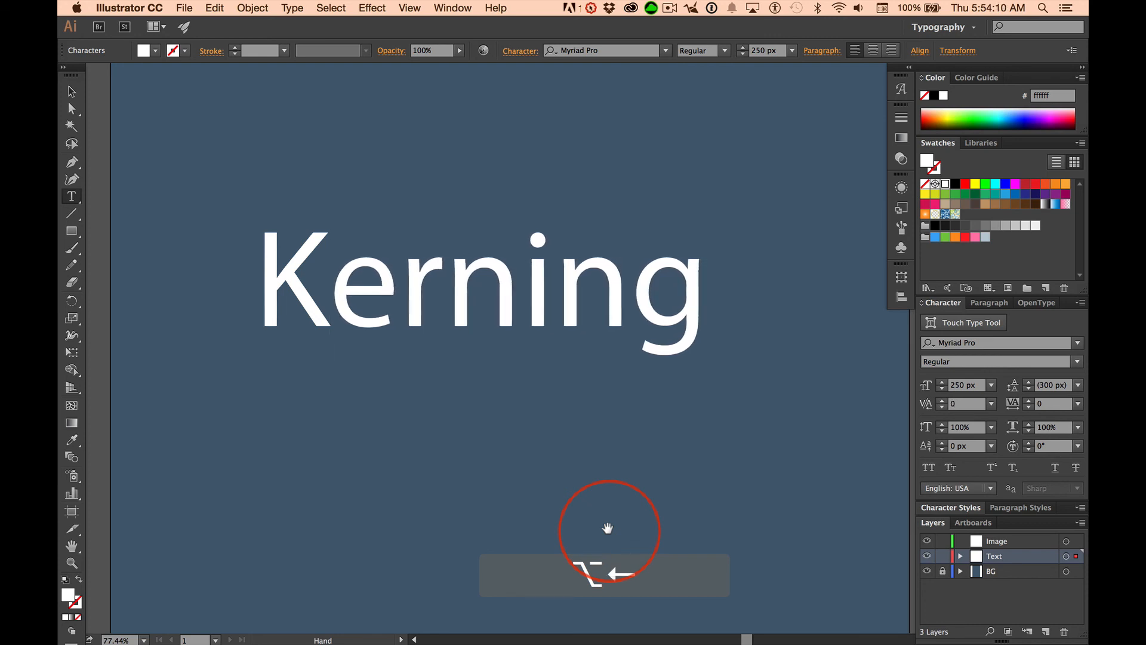
key(alt+Left)
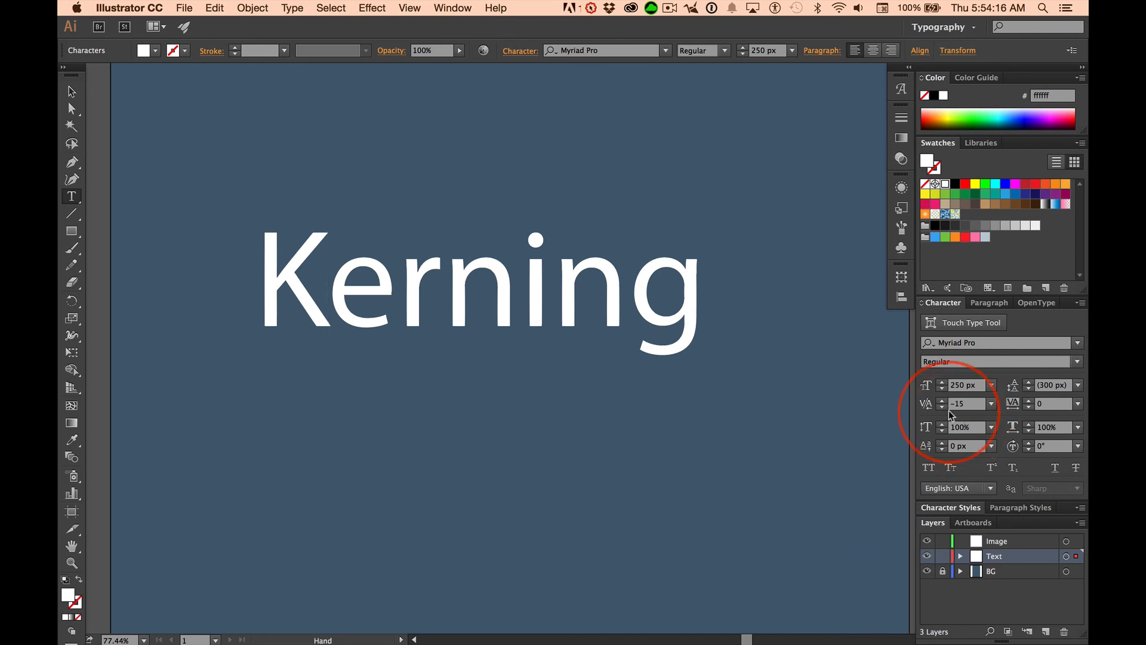
- Tighten the letter spacing in the middle of Kerning, setting the kerning between the first n and the i to -30
click(518, 284)
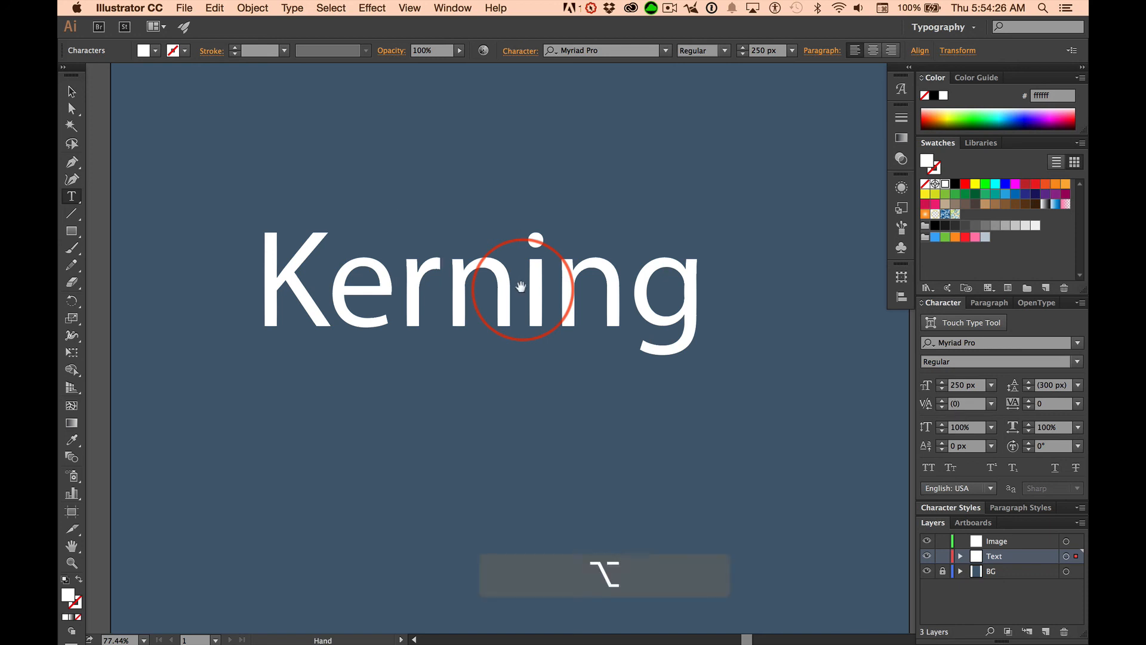
key(alt+Left)
key(alt+Left)
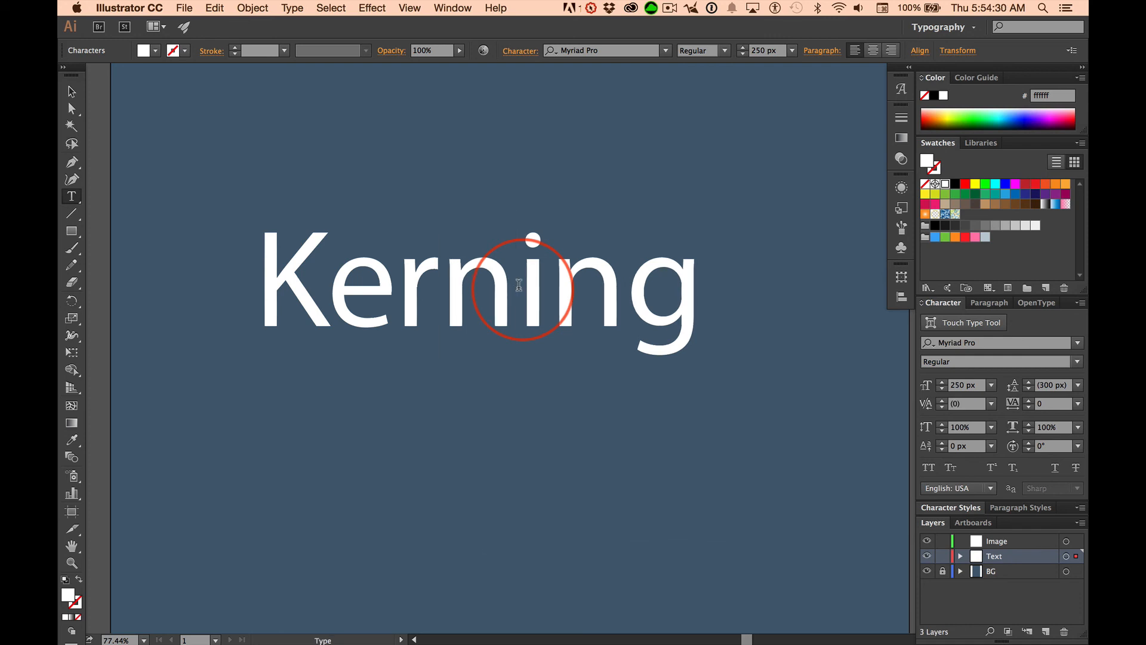
key(alt+Left)
key(alt+Left)
key(alt+Left)
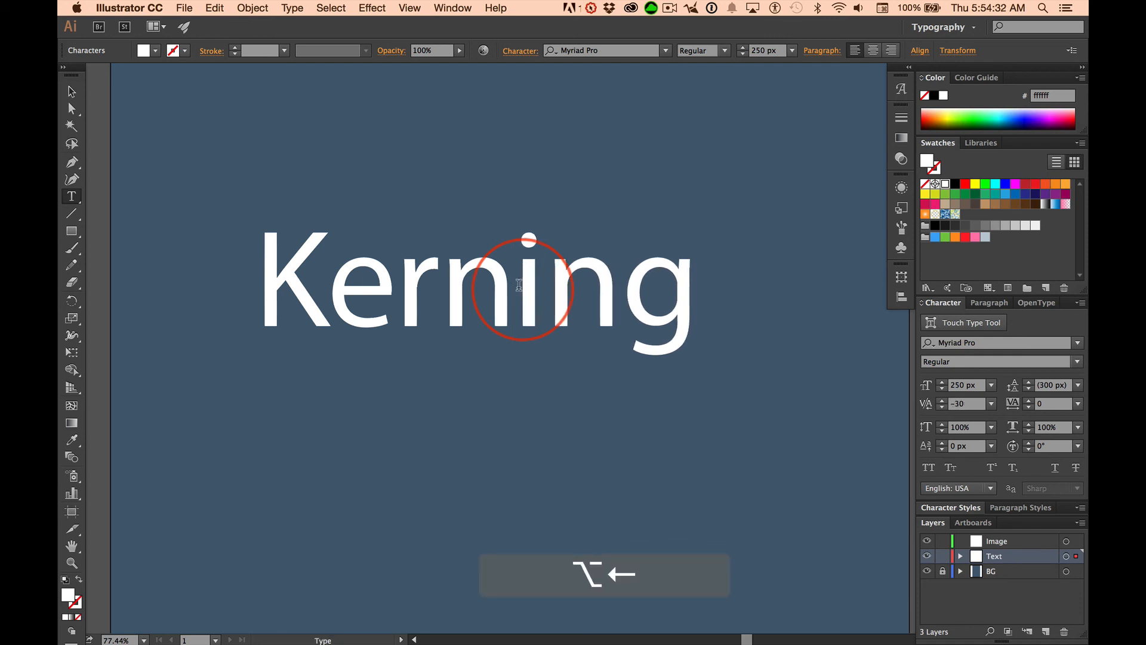
- Tighten the end of Kerning, with a kerning of -20 between n and g and -25 between i and n
key(alt+Left)
key(alt+Left)
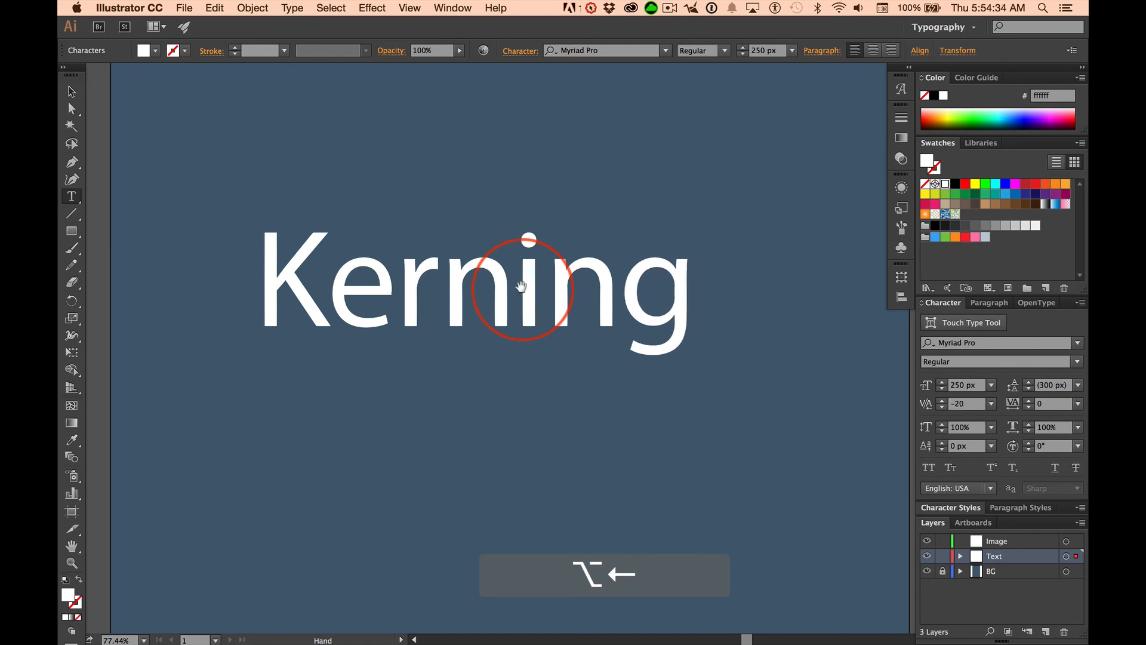
key(alt+Left)
key(alt+Left)
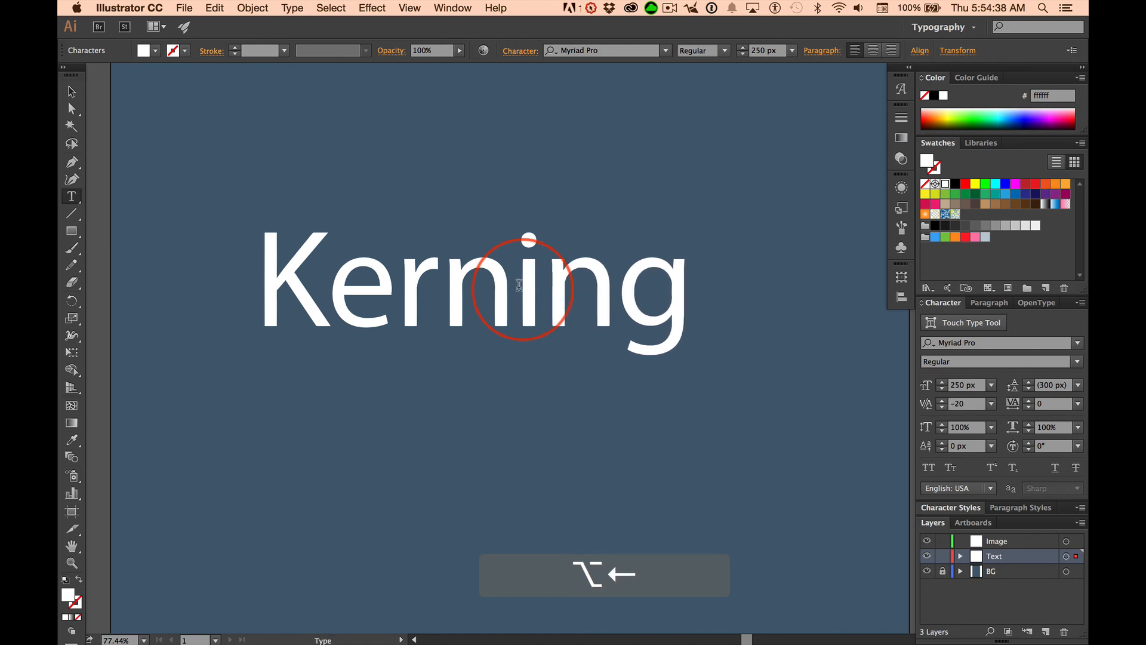
key(alt+Left)
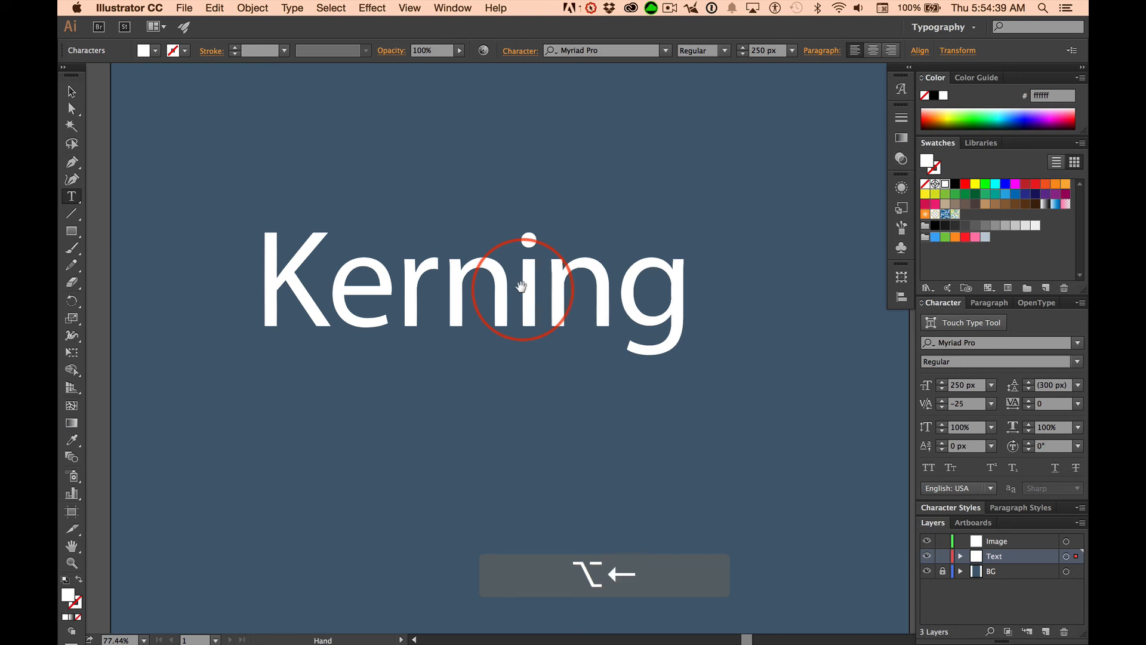
- Return the text cursor to between the K and e and tighten their kerning to -25
click(71, 91)
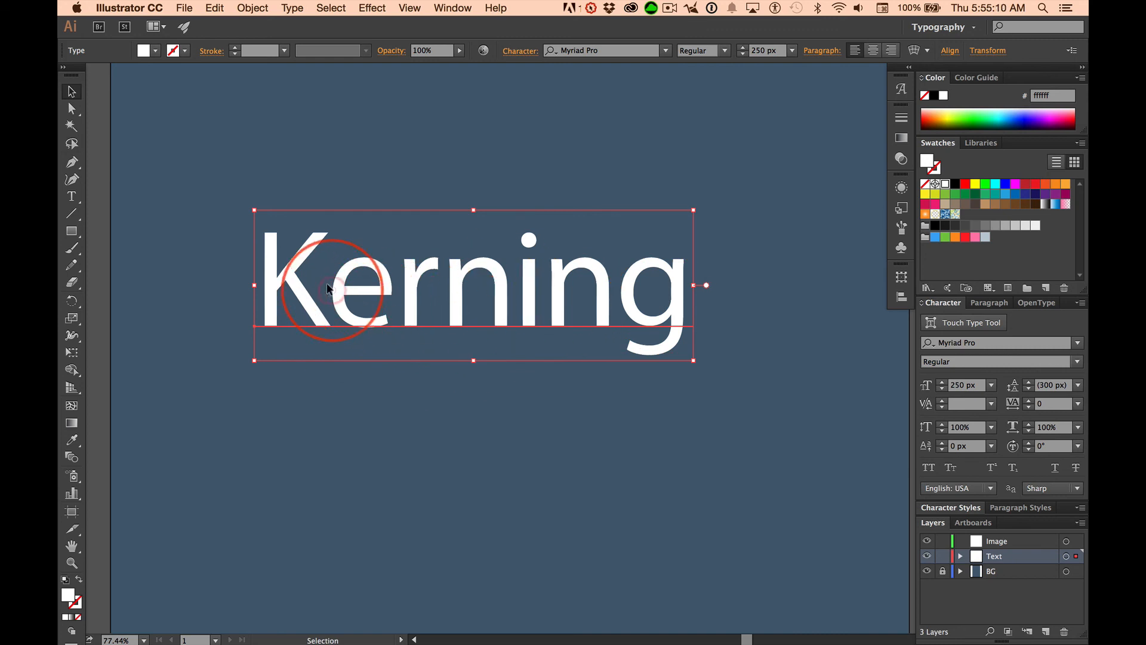
double_click(328, 290)
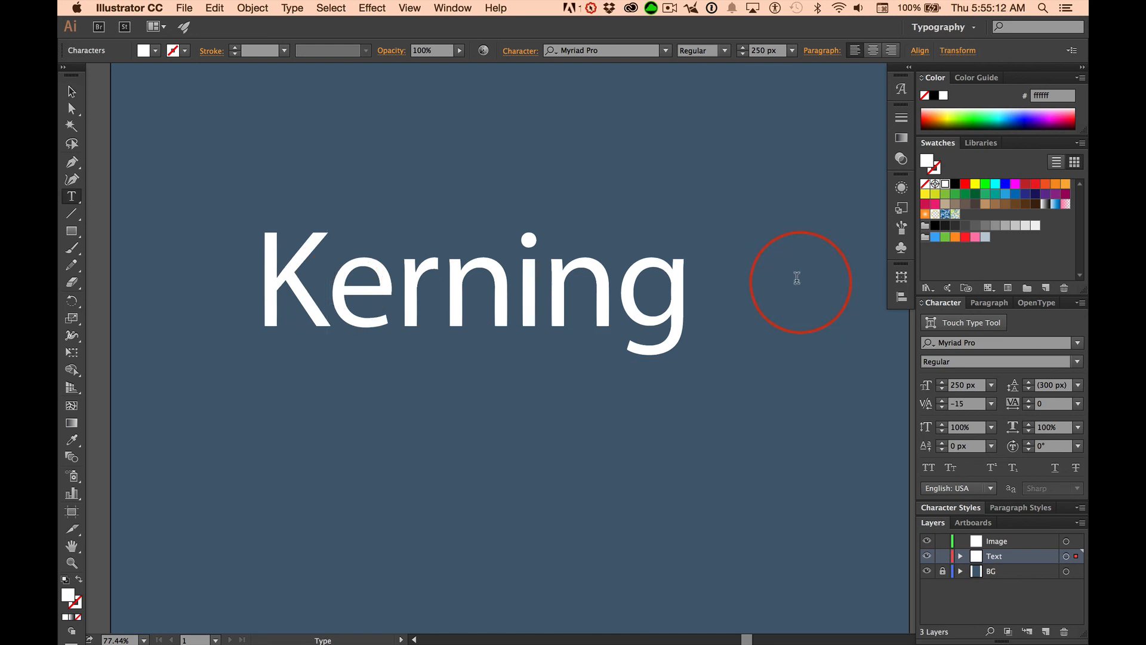
key(alt+Left)
key(alt+Left)
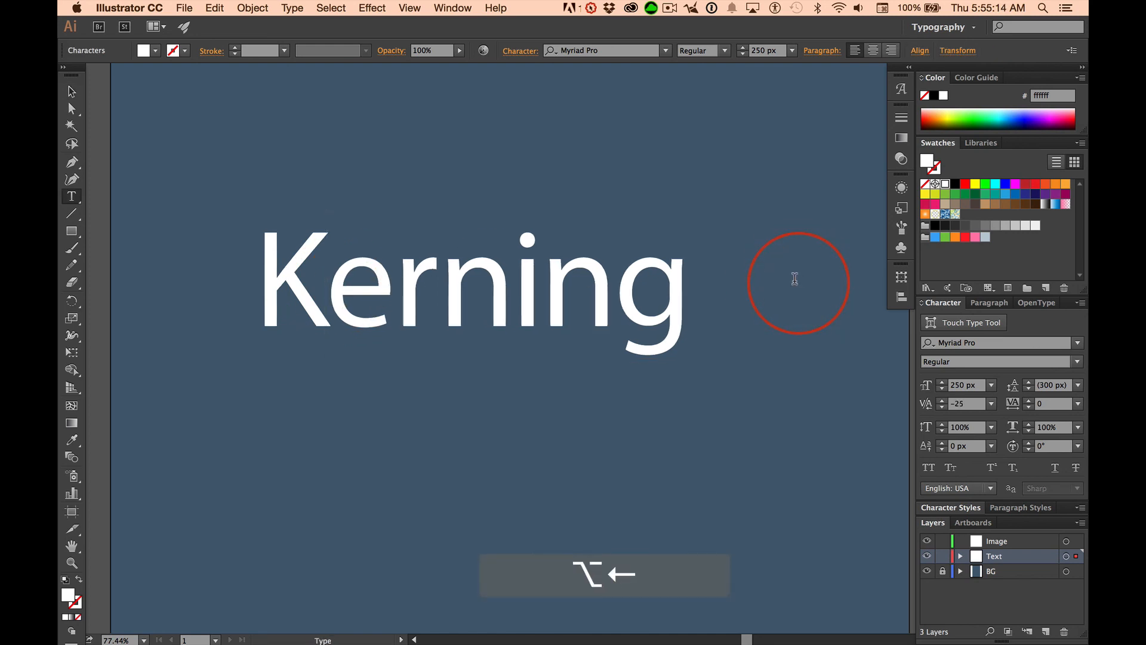